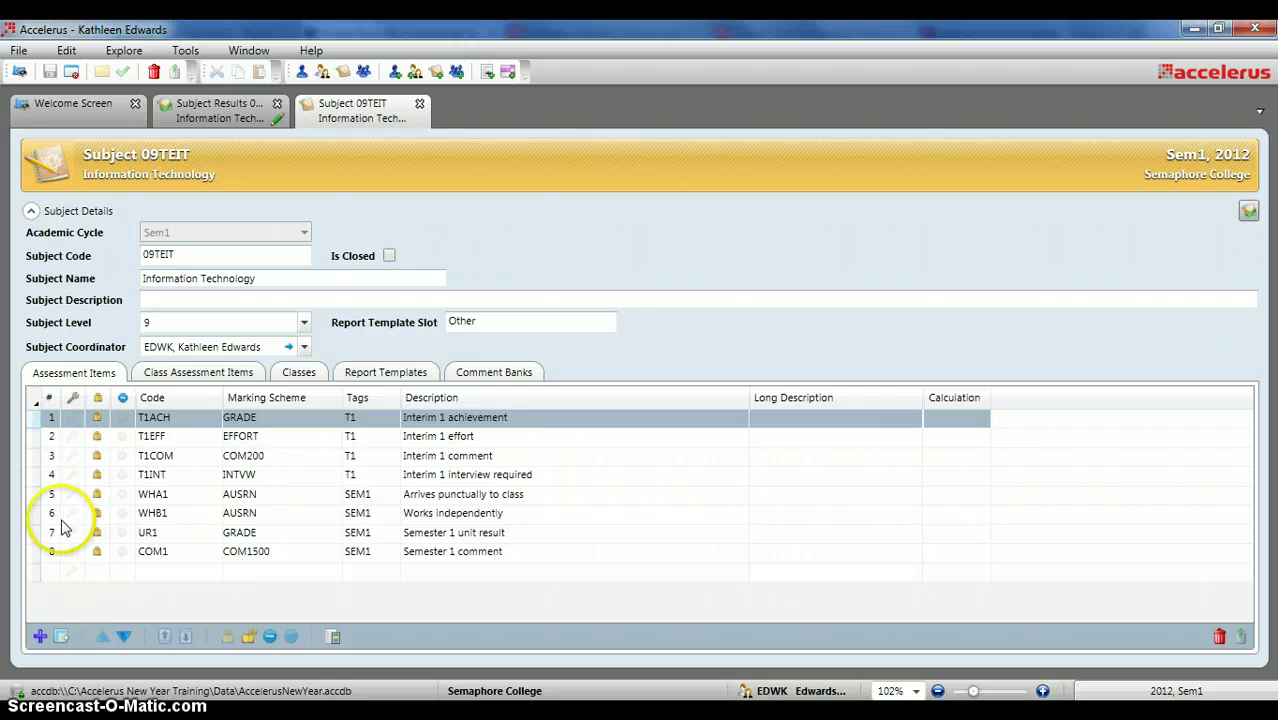
Step: Add a new assessment item with the code TSK1 and assign it the NUM80 marking scheme (number between 0 and 80)
left_click(40, 637)
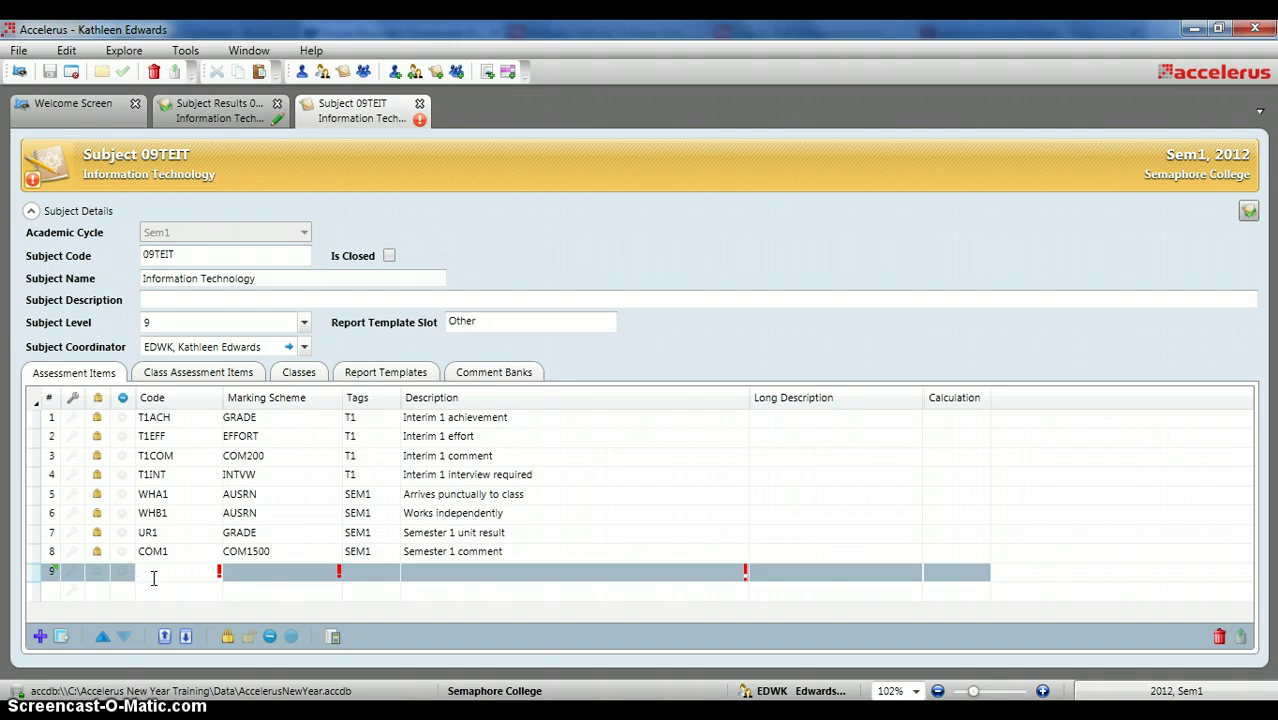
type("TSK1")
left_click(294, 580)
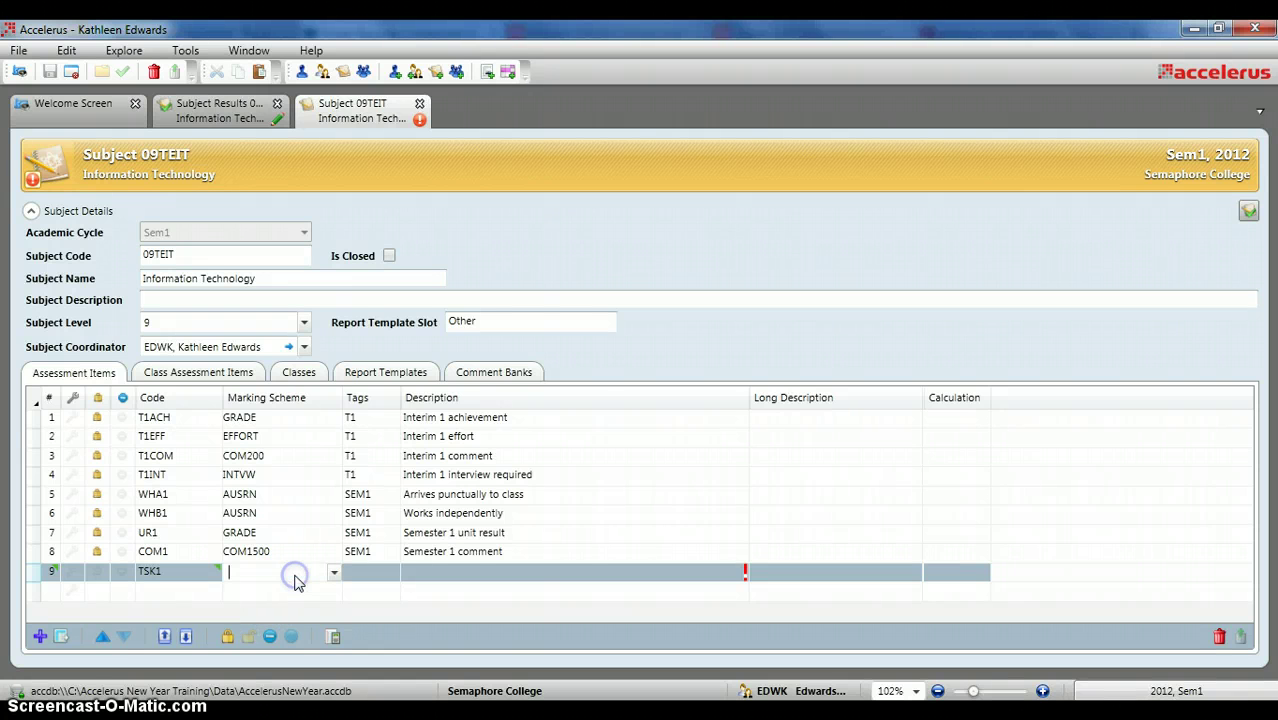
left_click(331, 573)
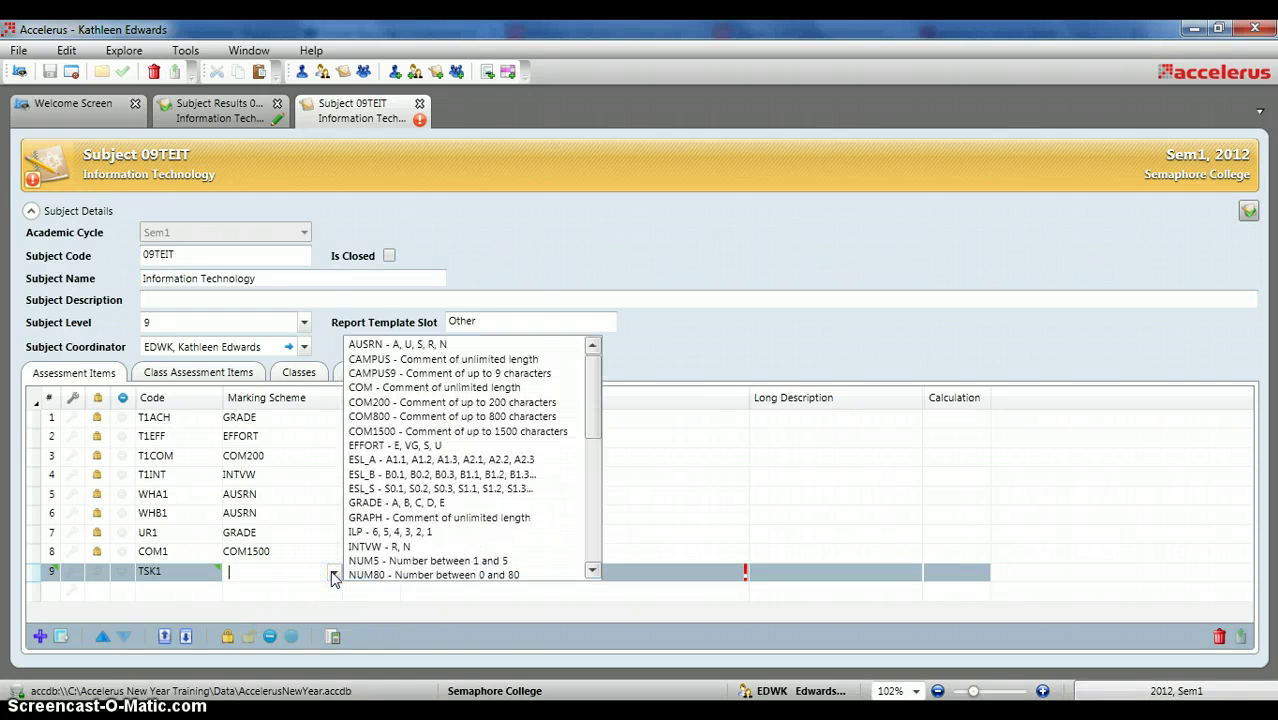
left_click_drag(590, 422, 588, 452)
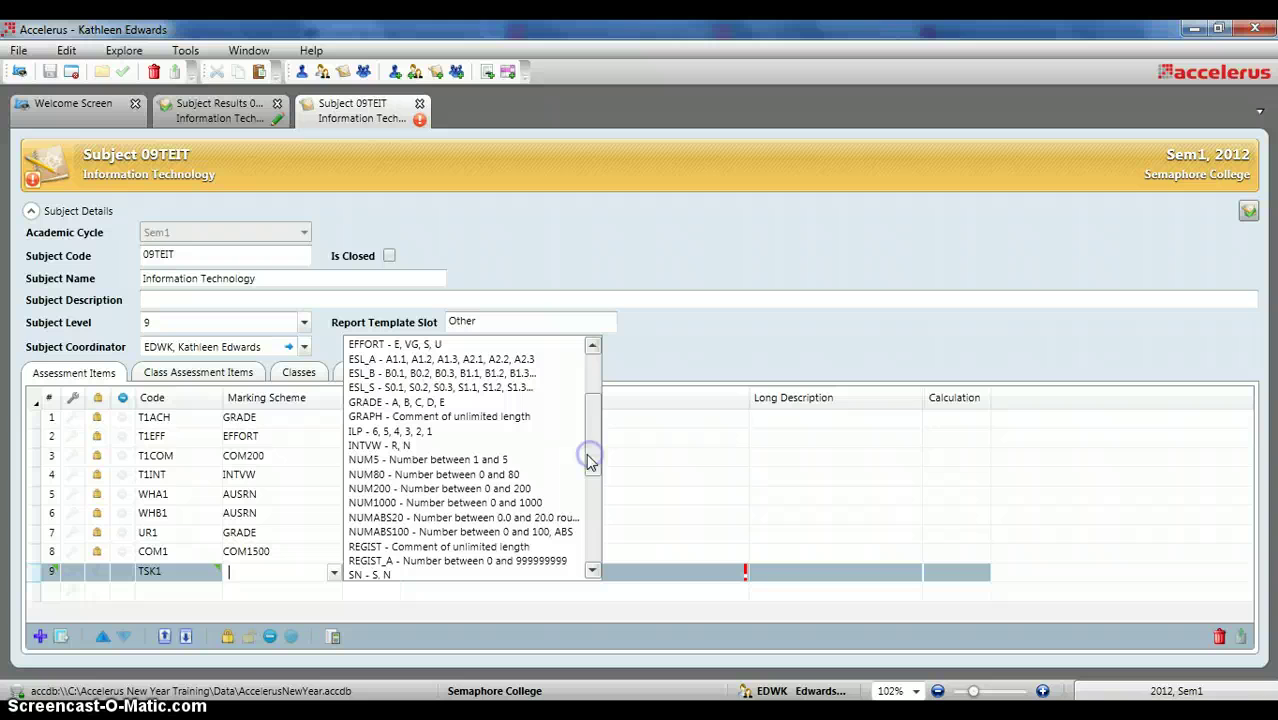
left_click(482, 474)
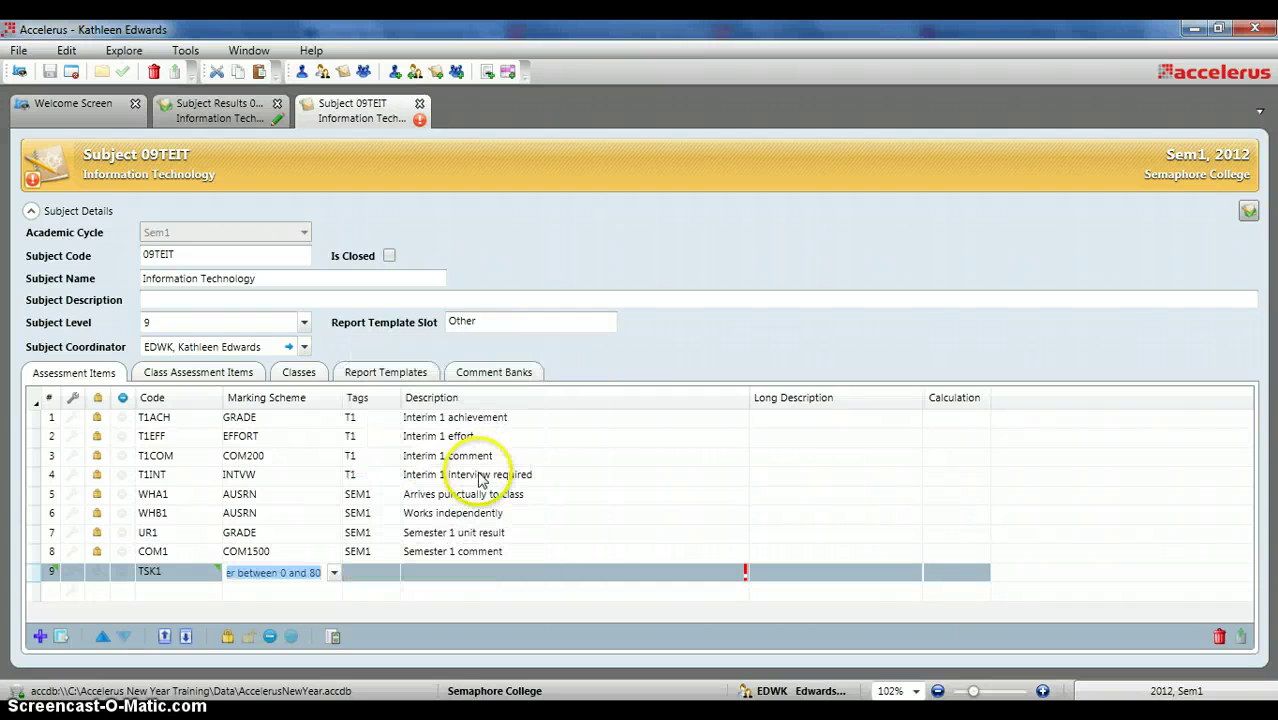
Step: Tag the TSK1 assessment item with SEM1
left_click(359, 575)
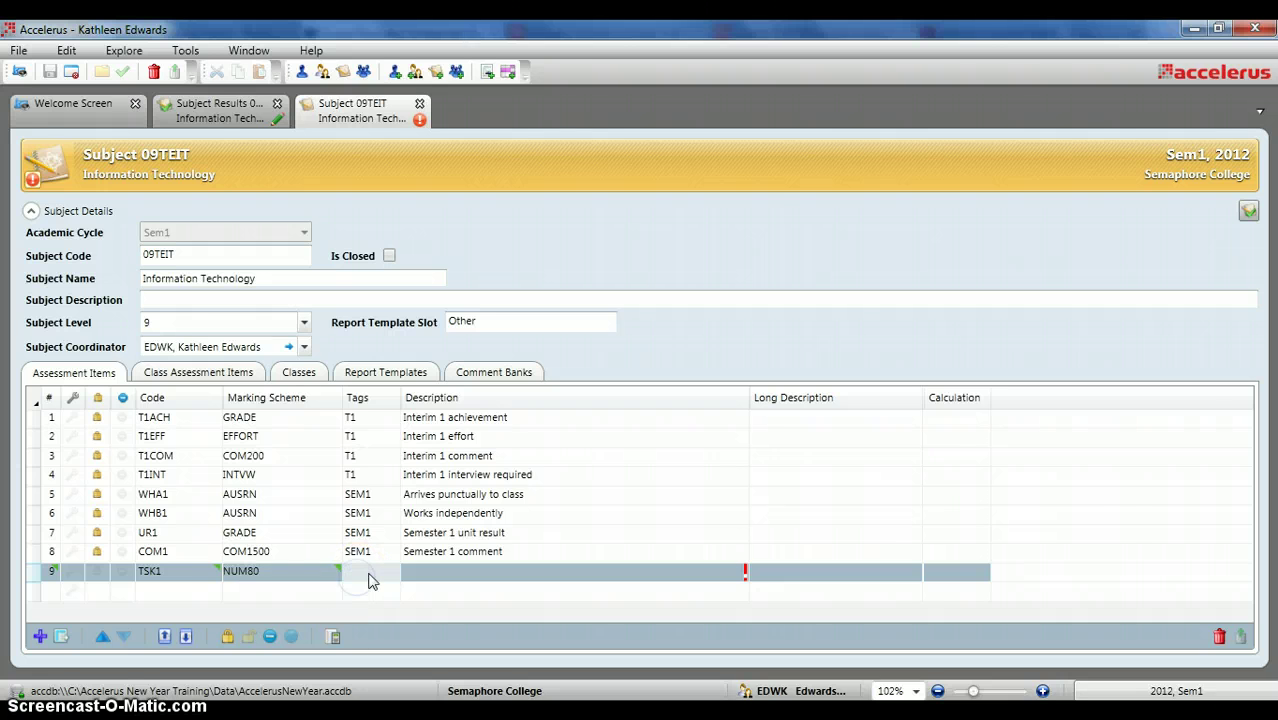
left_click(391, 577)
left_click(391, 577)
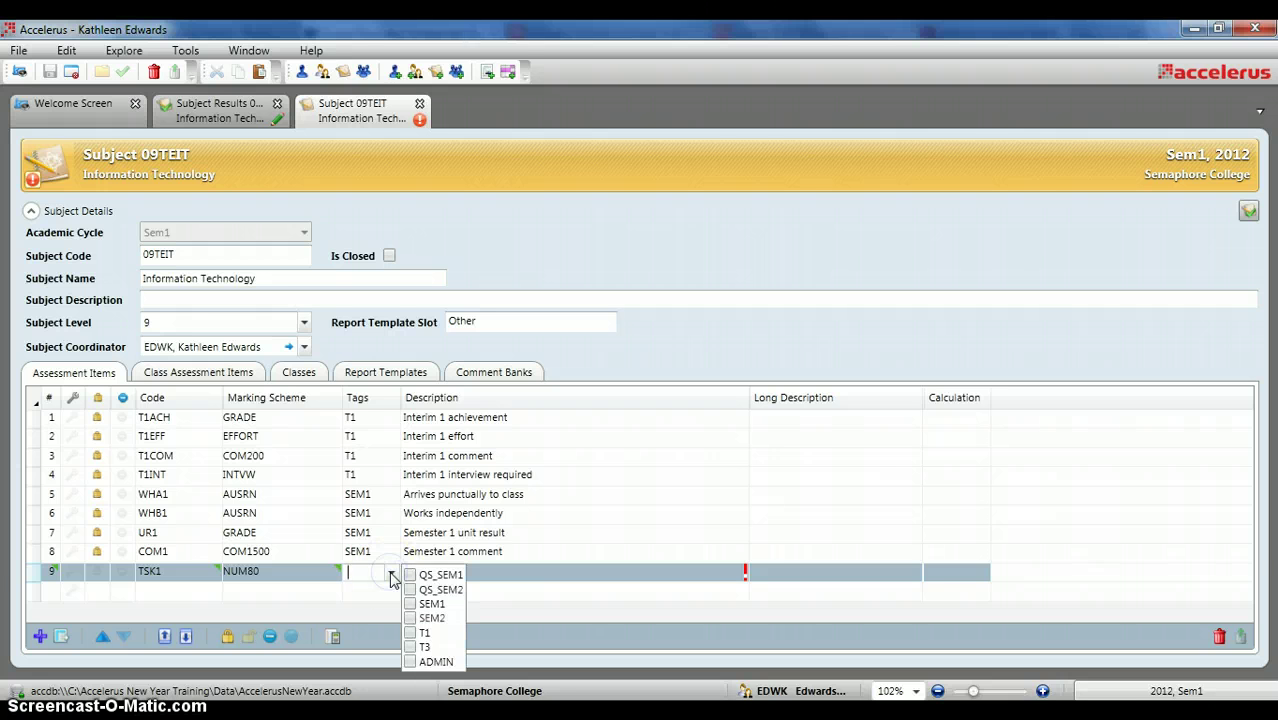
left_click(411, 604)
left_click(478, 583)
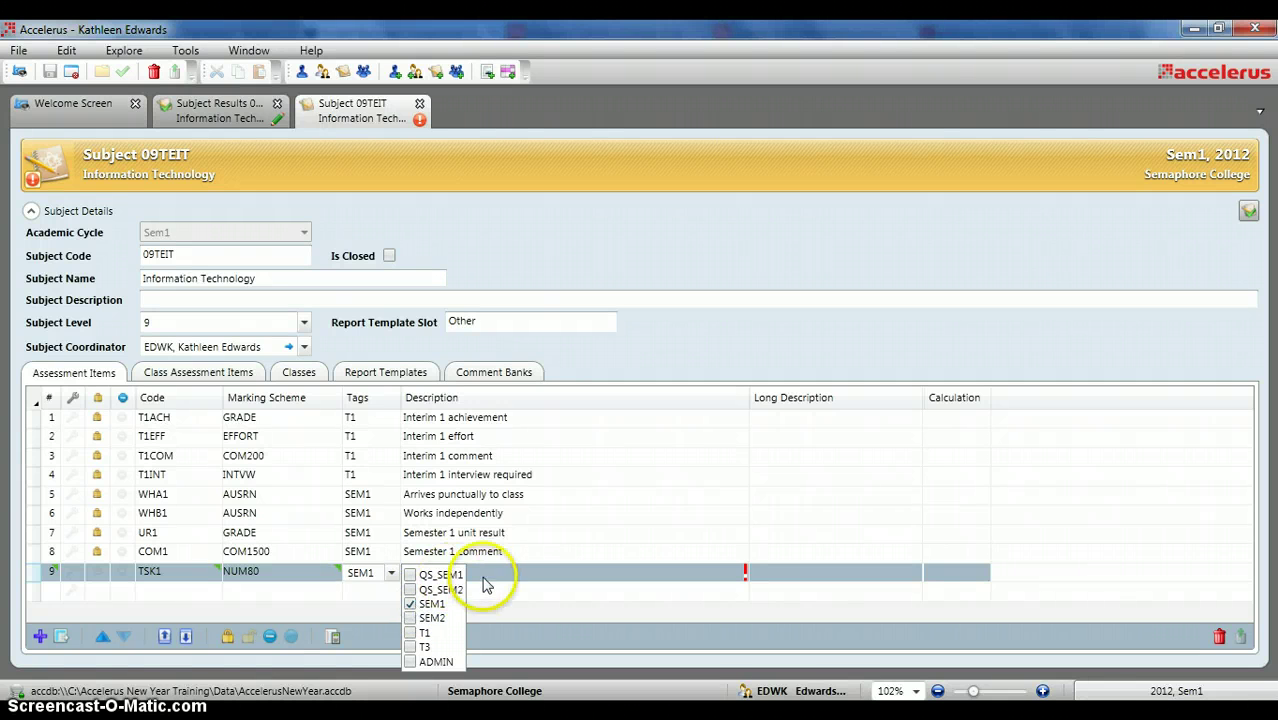
Step: Enter "essay 80m 40% HY 20% Y" as the description of TSK1 and save the subject
left_click(475, 577)
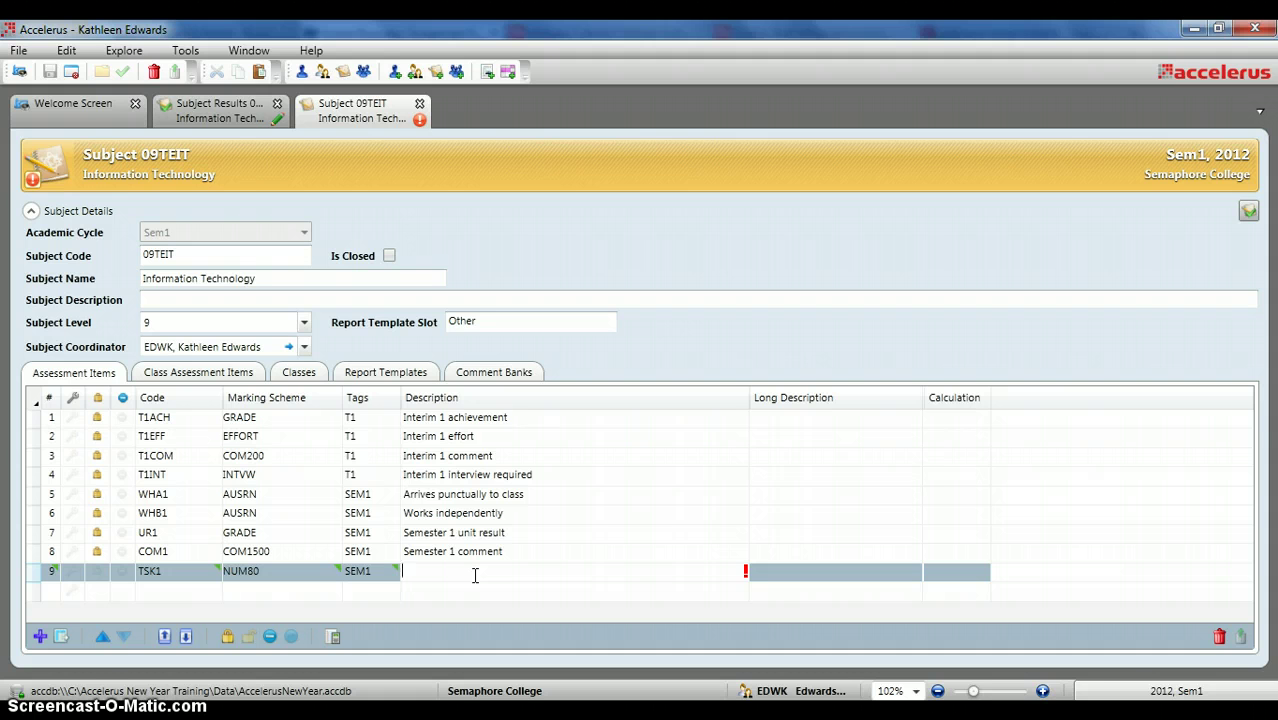
type("es")
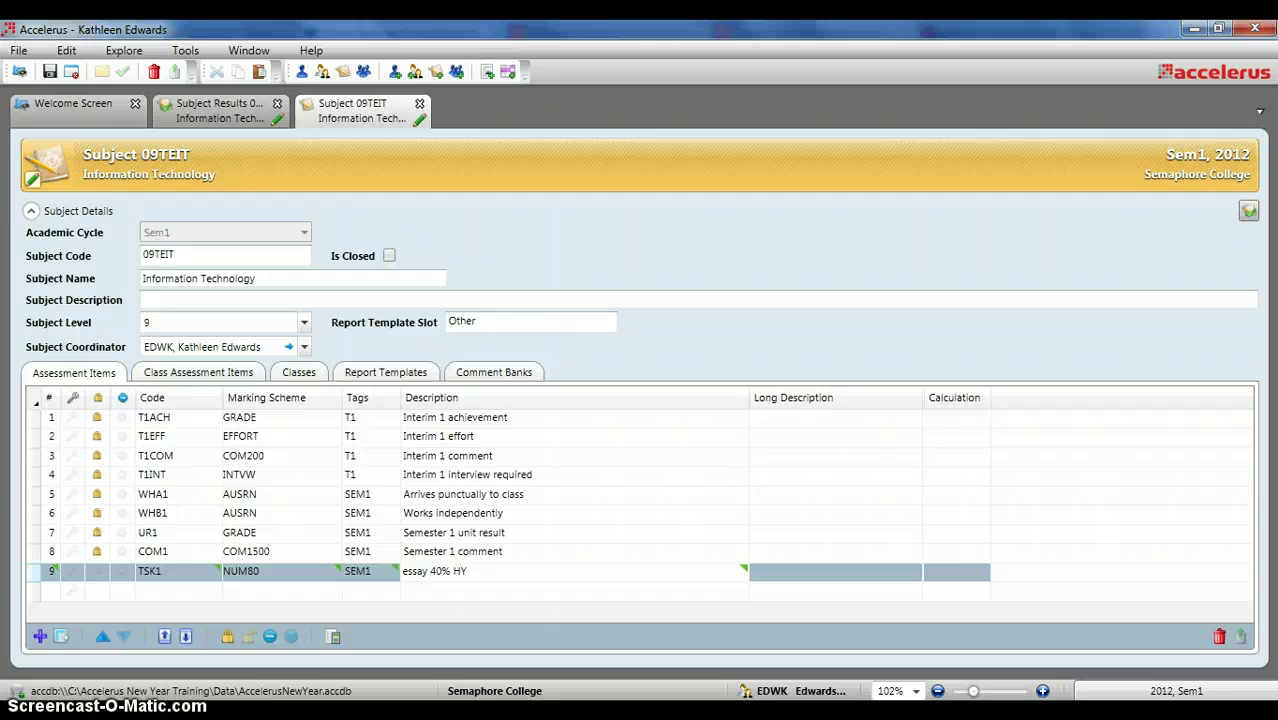
type("20% Y")
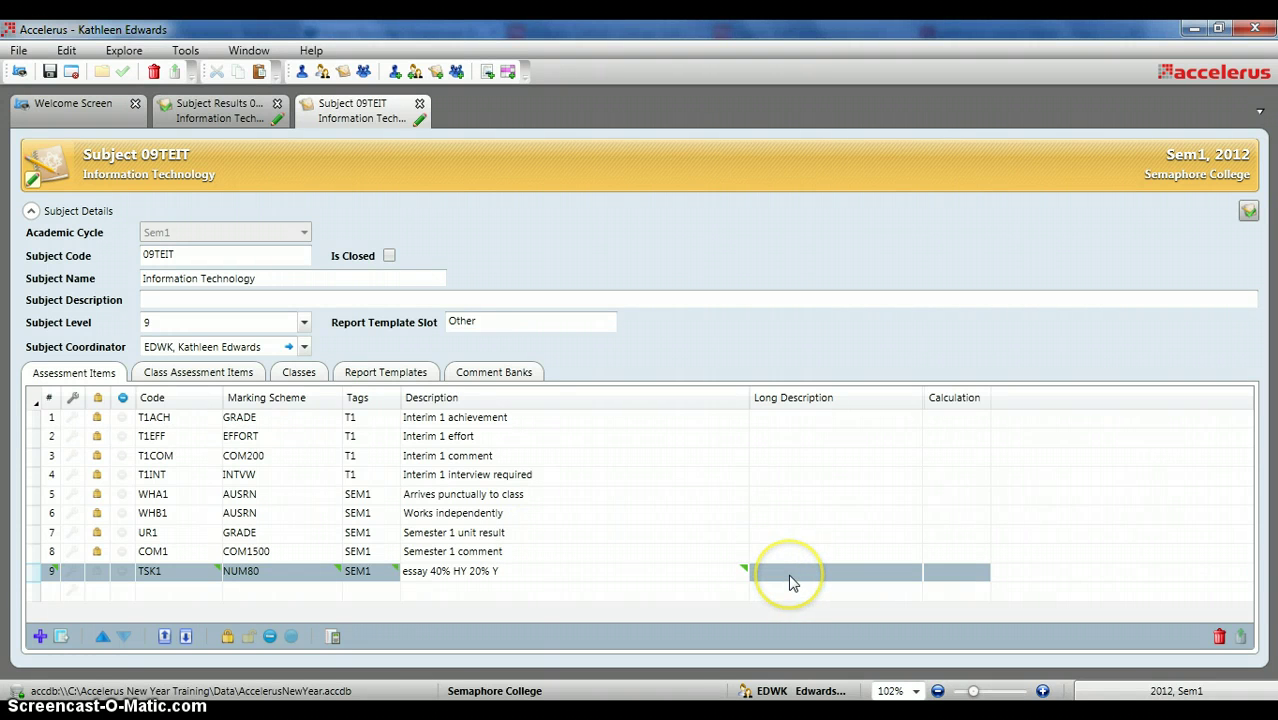
left_click(965, 576)
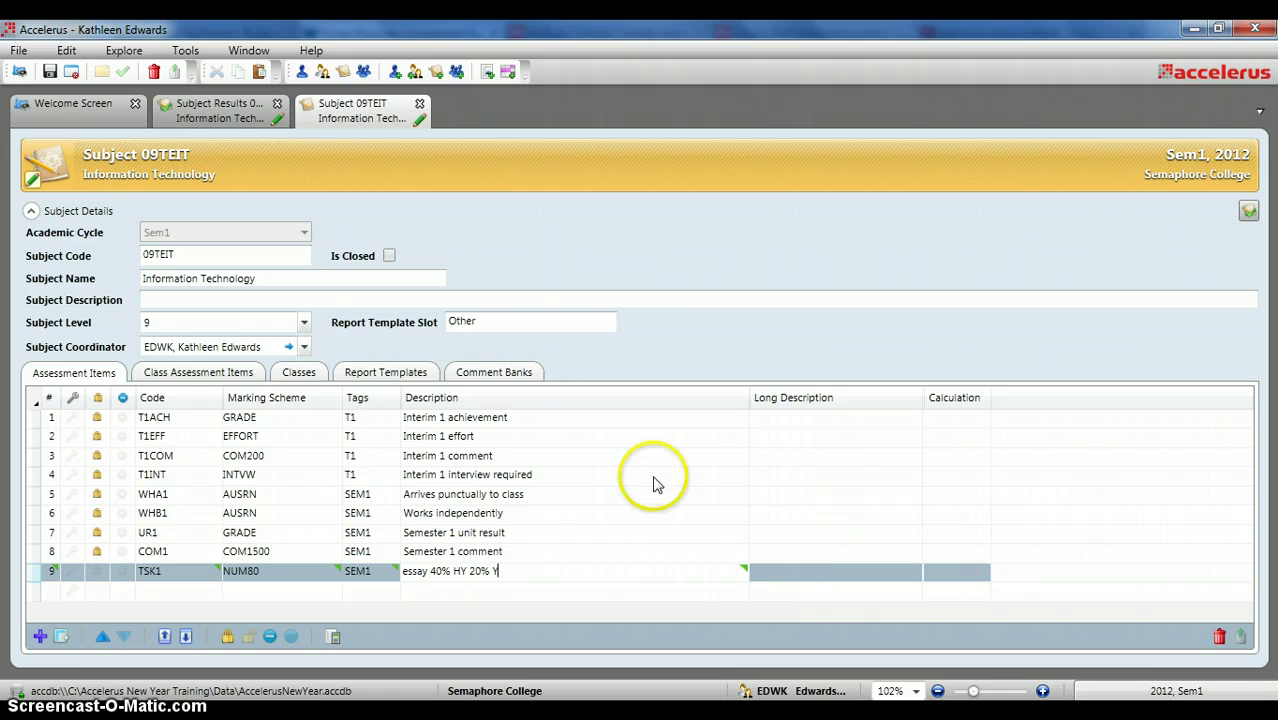
left_click(431, 570)
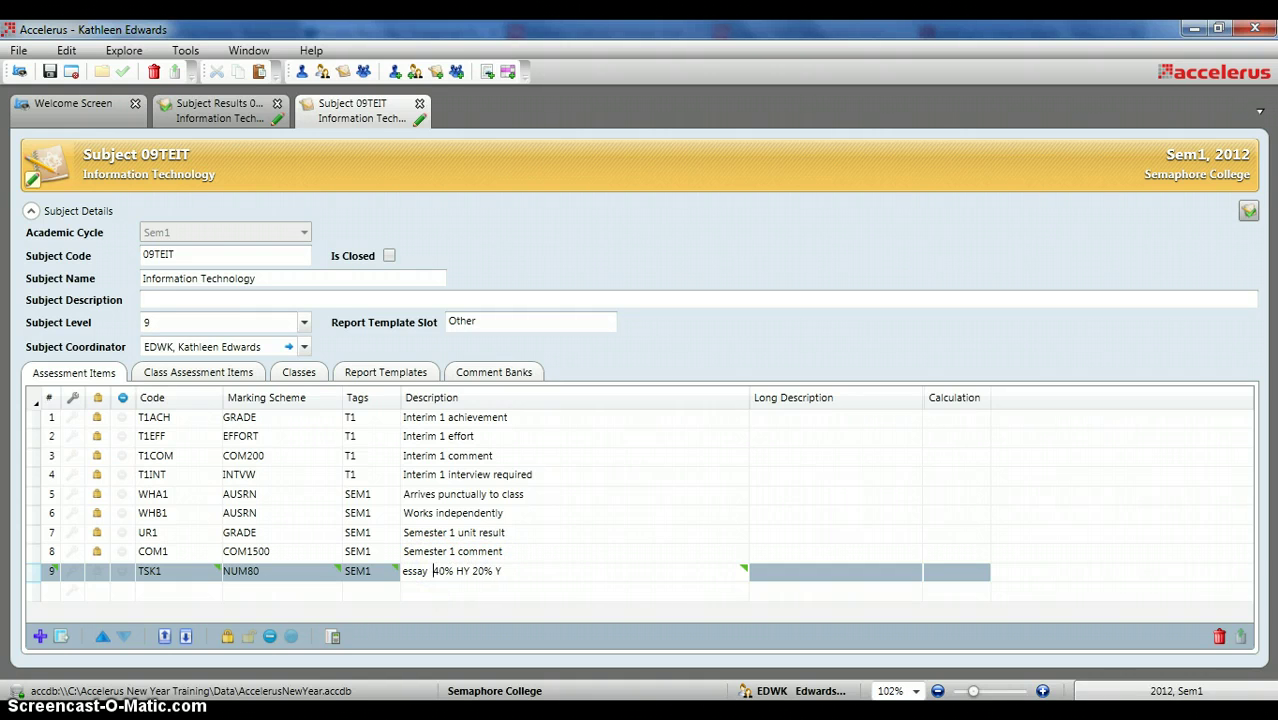
type("80m")
left_click(50, 72)
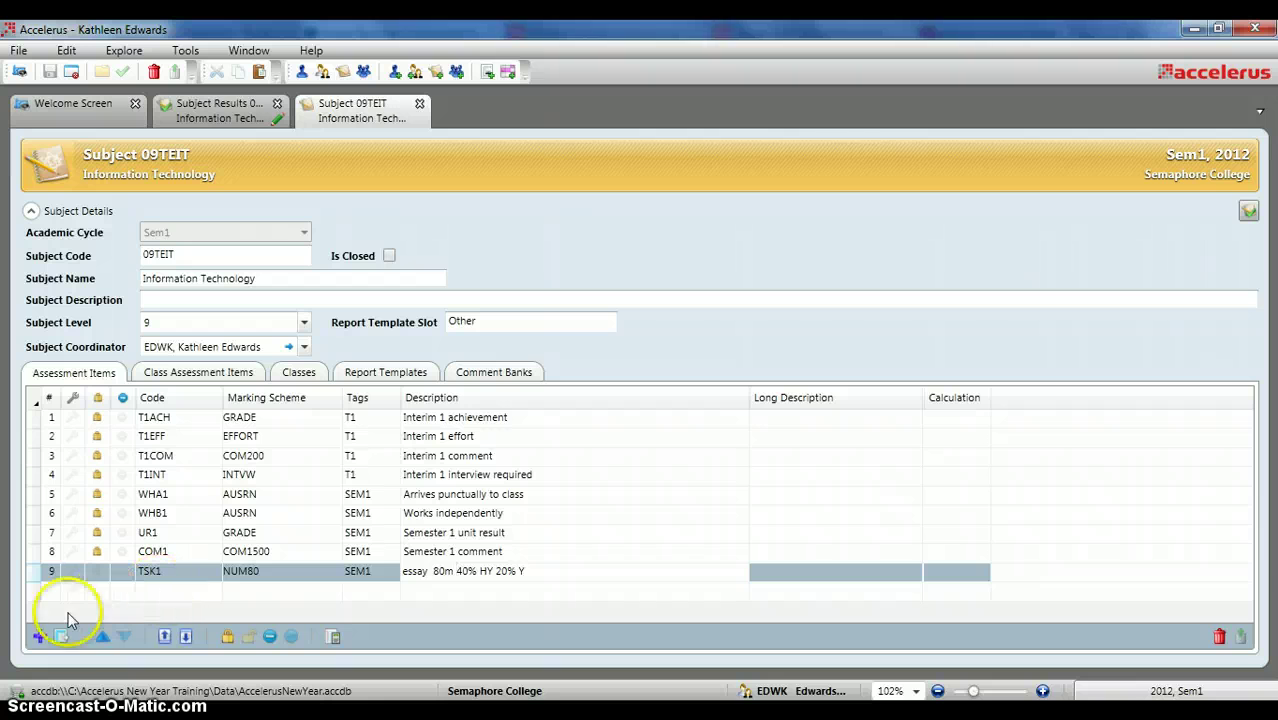
Step: Add a new assessment item with the code RNK1 and assign it the NUM200 marking scheme (number between 0 and 200)
left_click(40, 636)
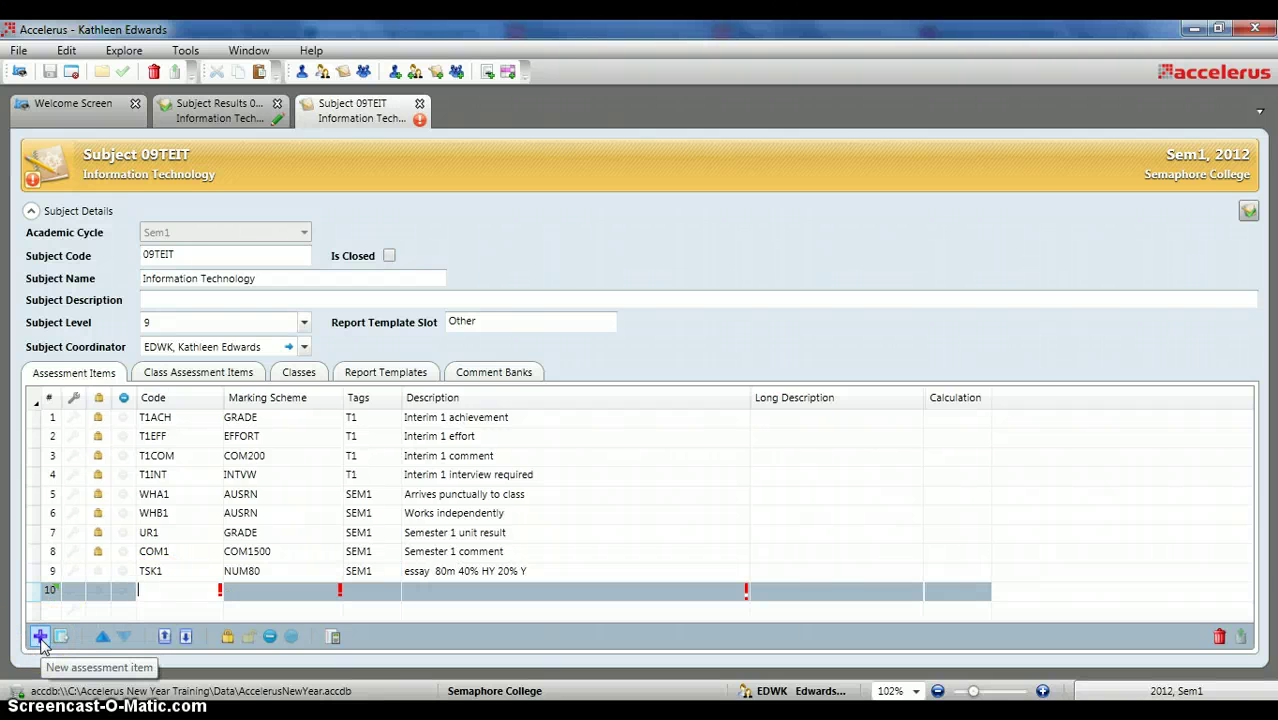
left_click(160, 596)
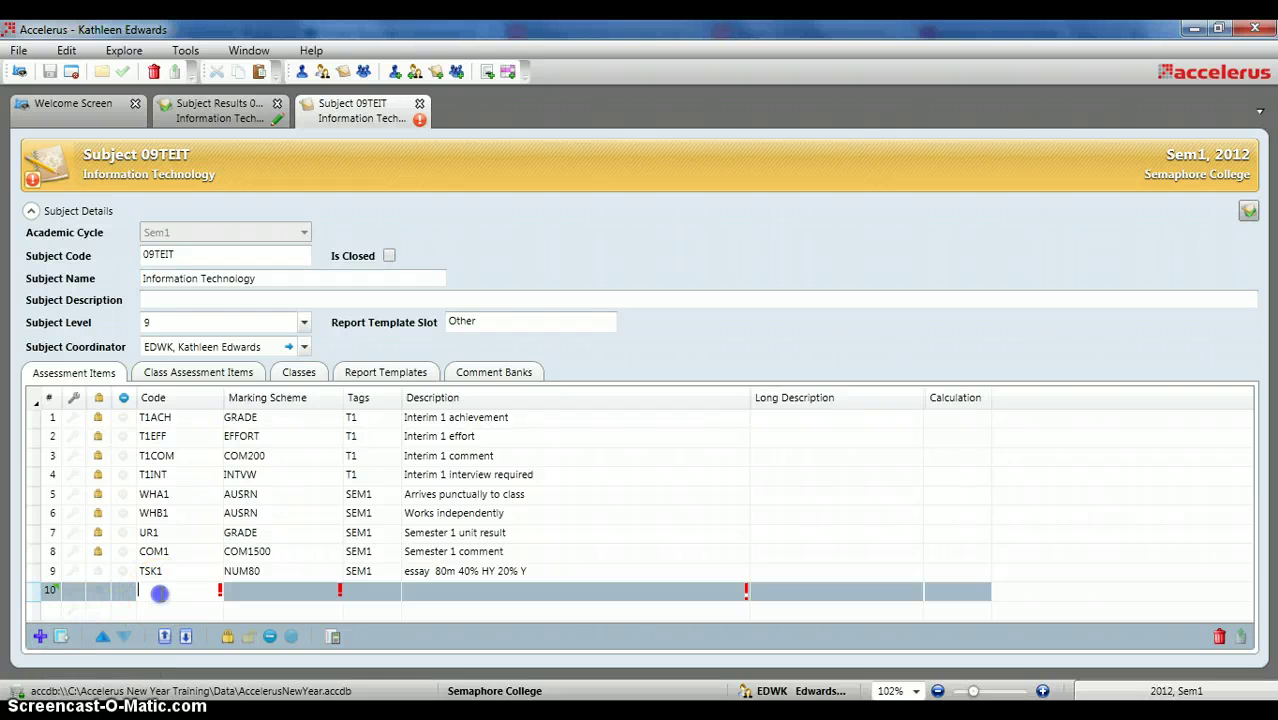
type("RNK1")
left_click(229, 592)
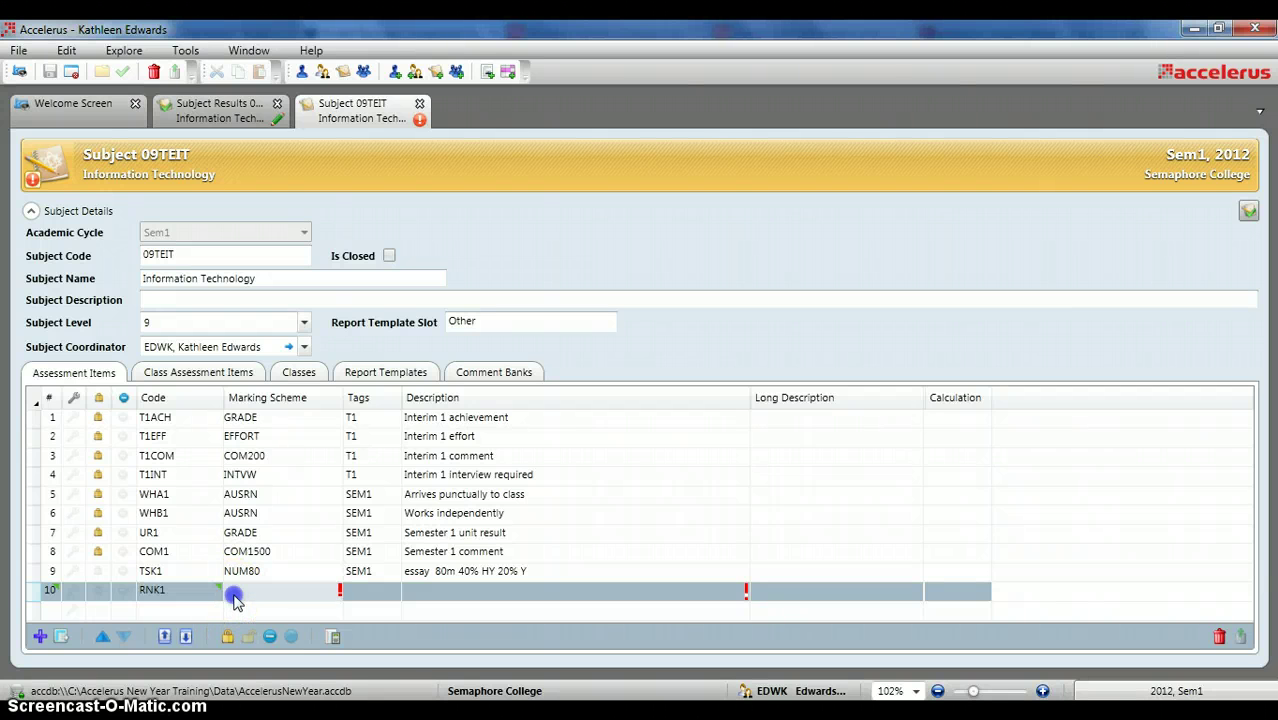
left_click(335, 592)
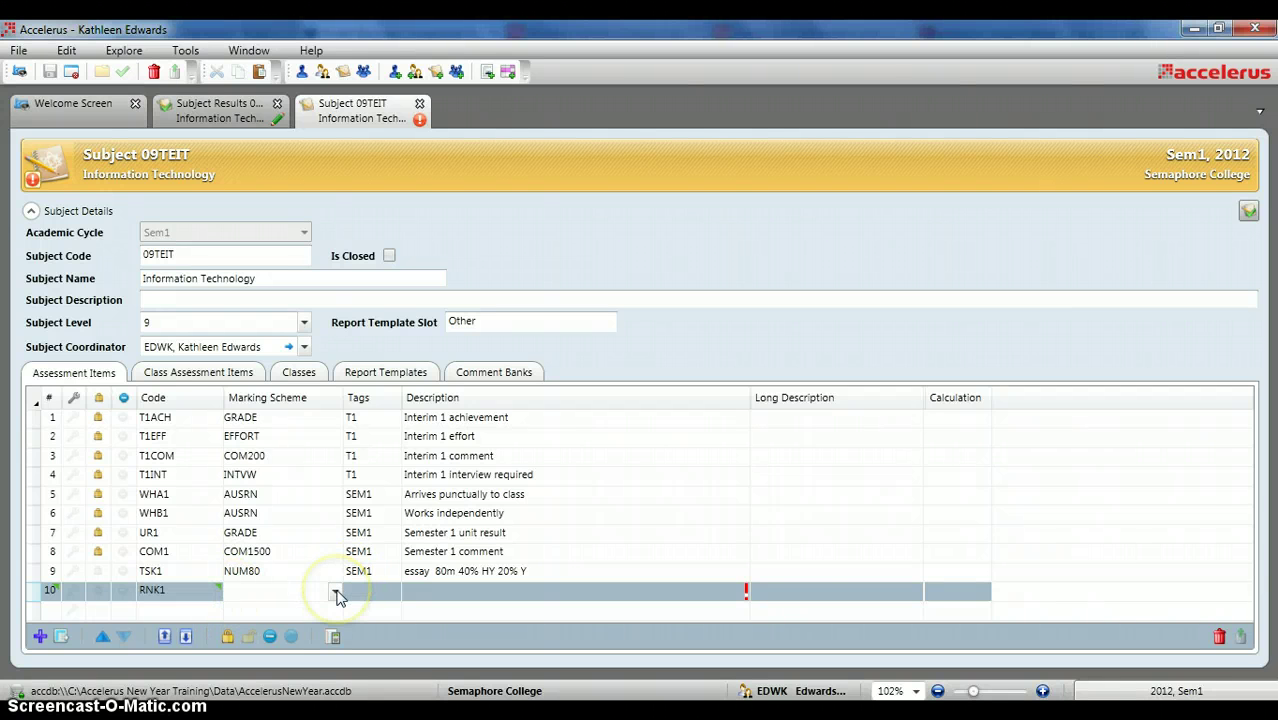
left_click(335, 592)
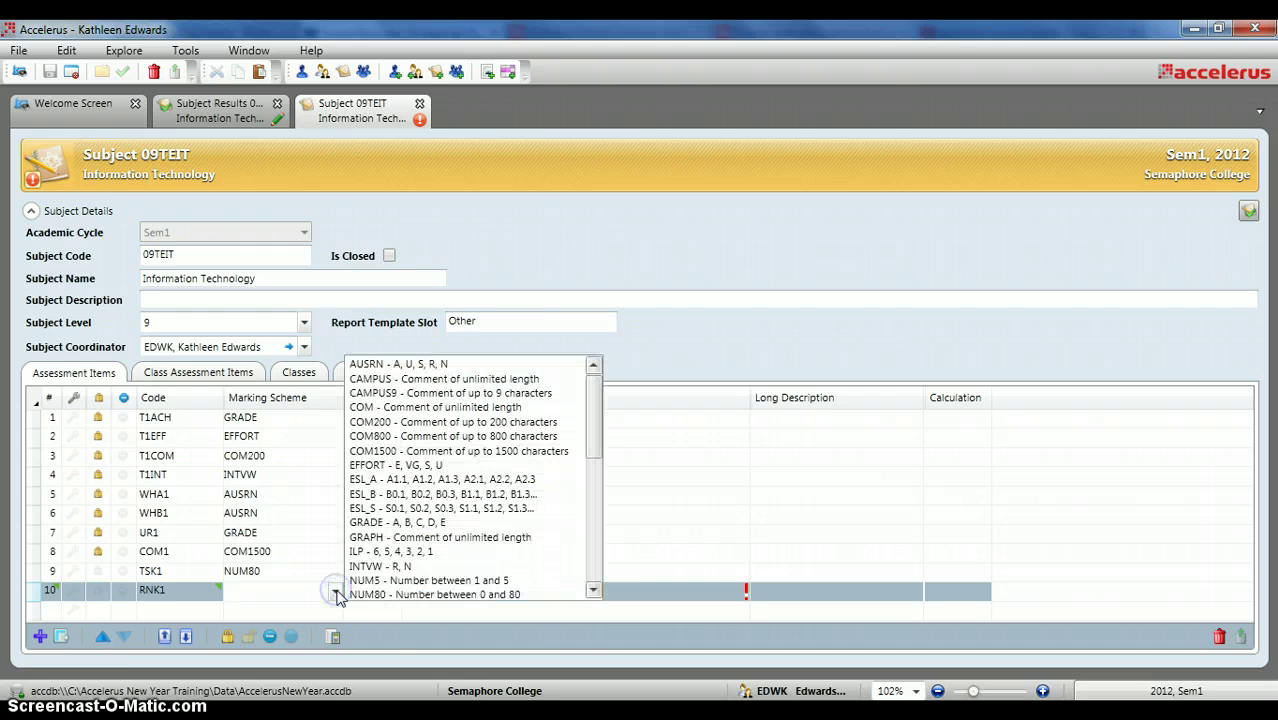
left_click_drag(562, 423, 594, 454)
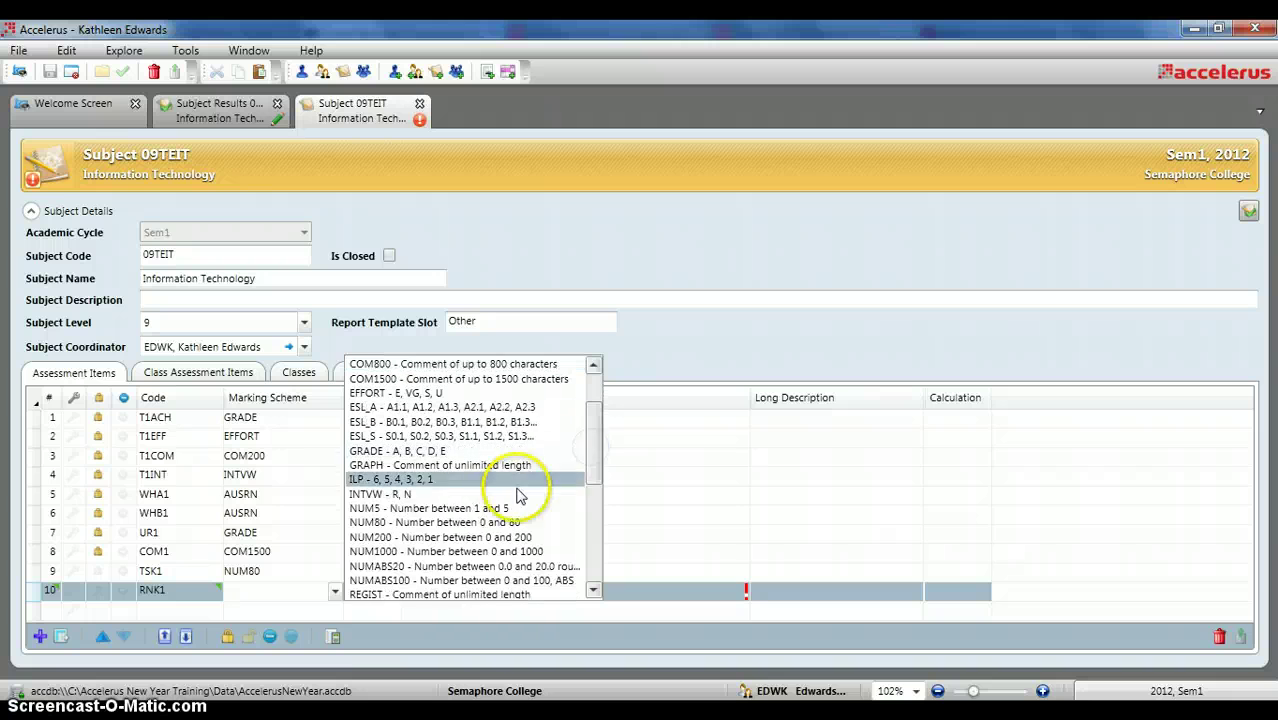
left_click(495, 537)
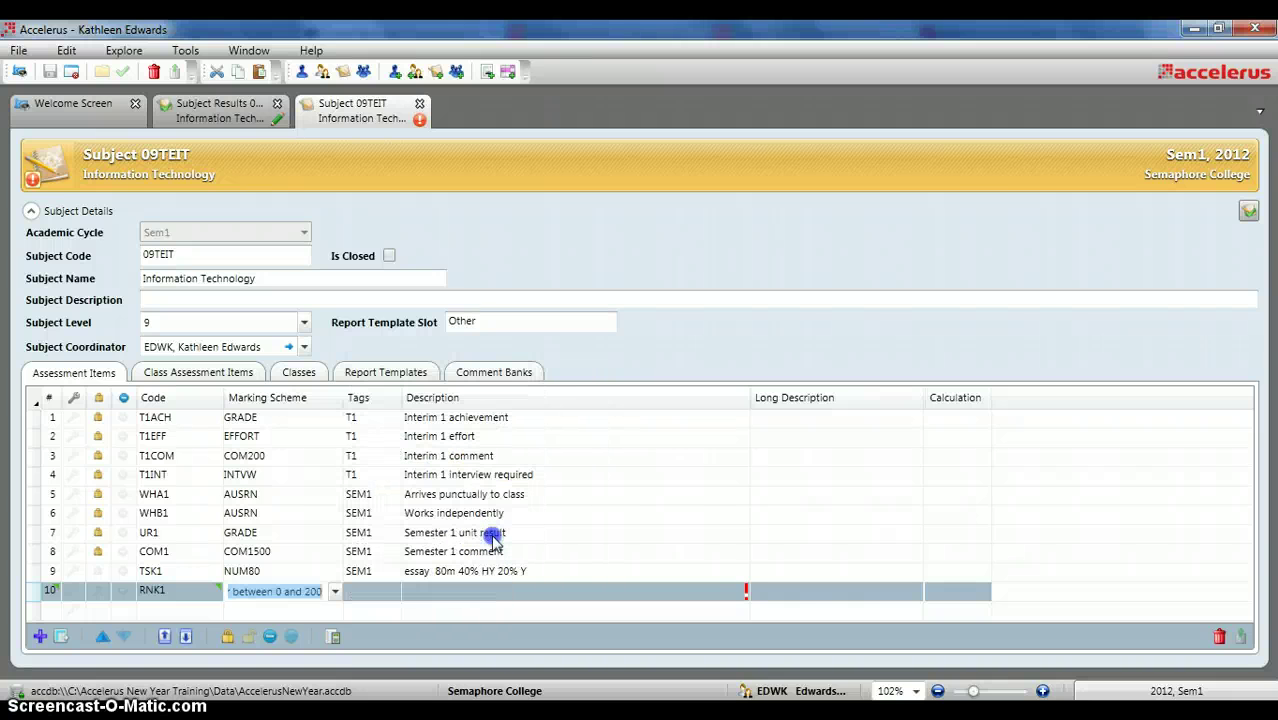
Step: Tag the RNK1 assessment item with SEM1
left_click(378, 600)
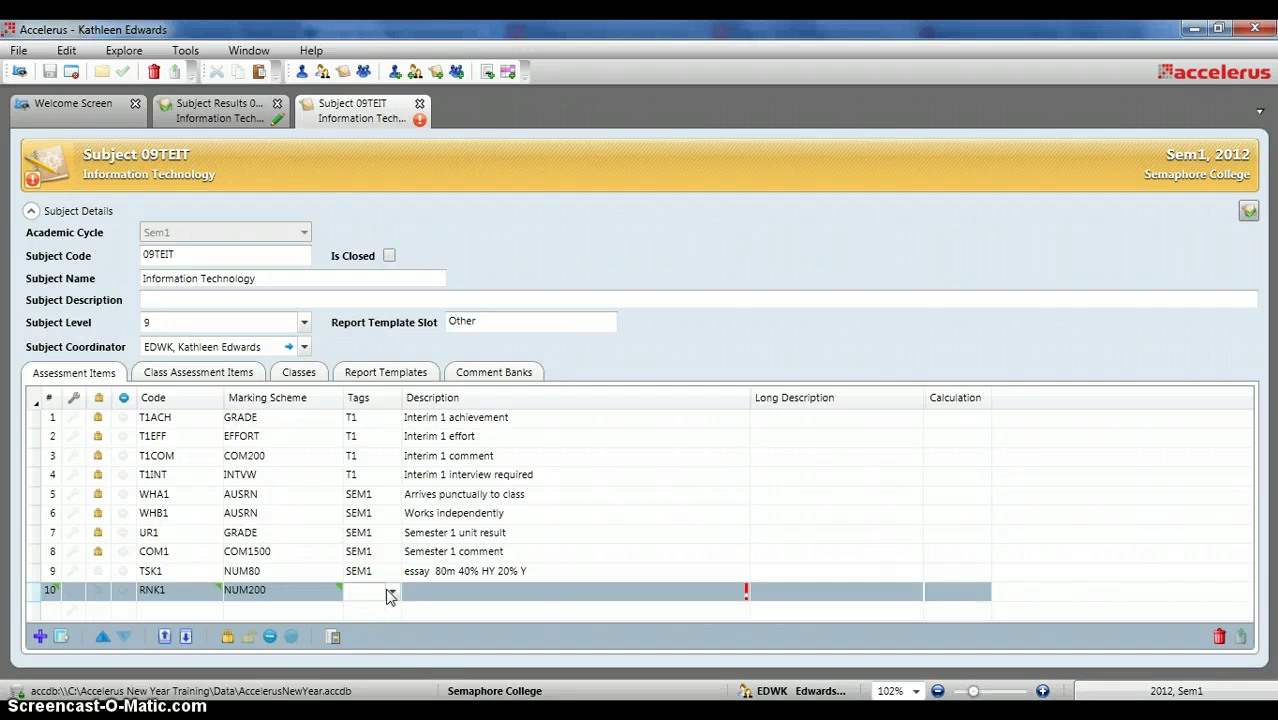
left_click(391, 596)
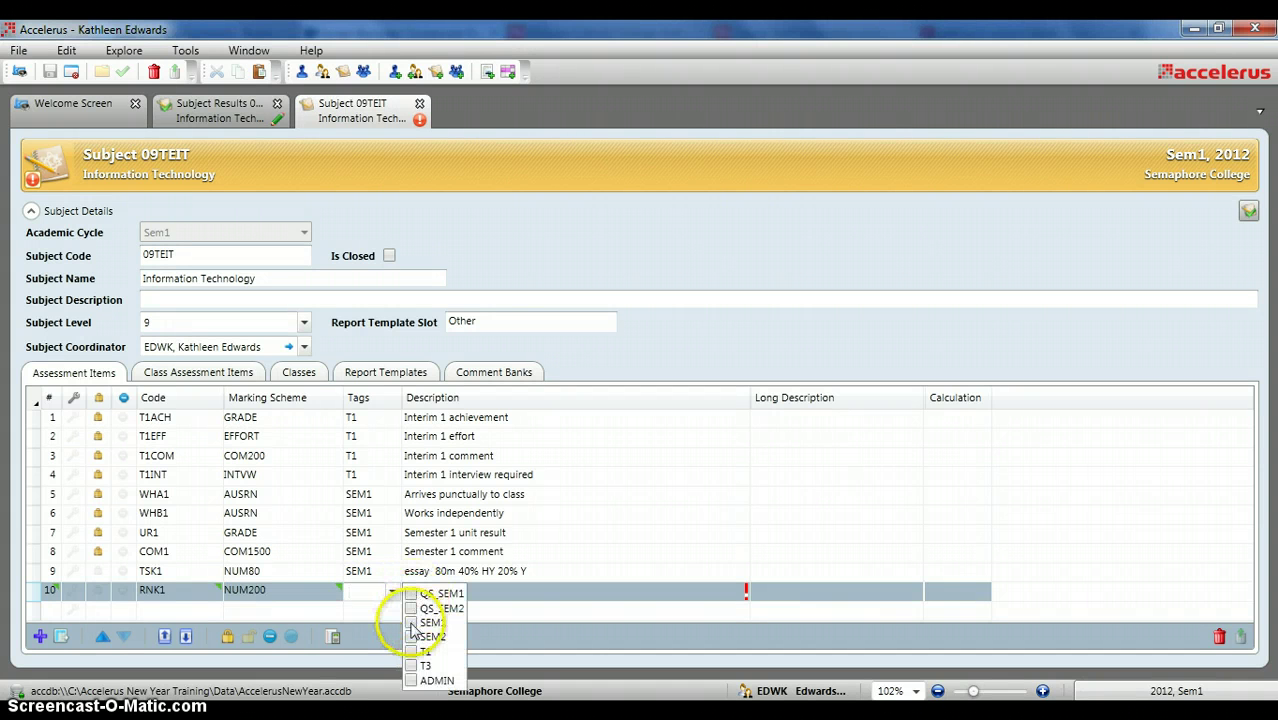
left_click(412, 623)
Step: Enter "Rank after TSK1" as the description of the RNK1 assessment item
left_click(489, 594)
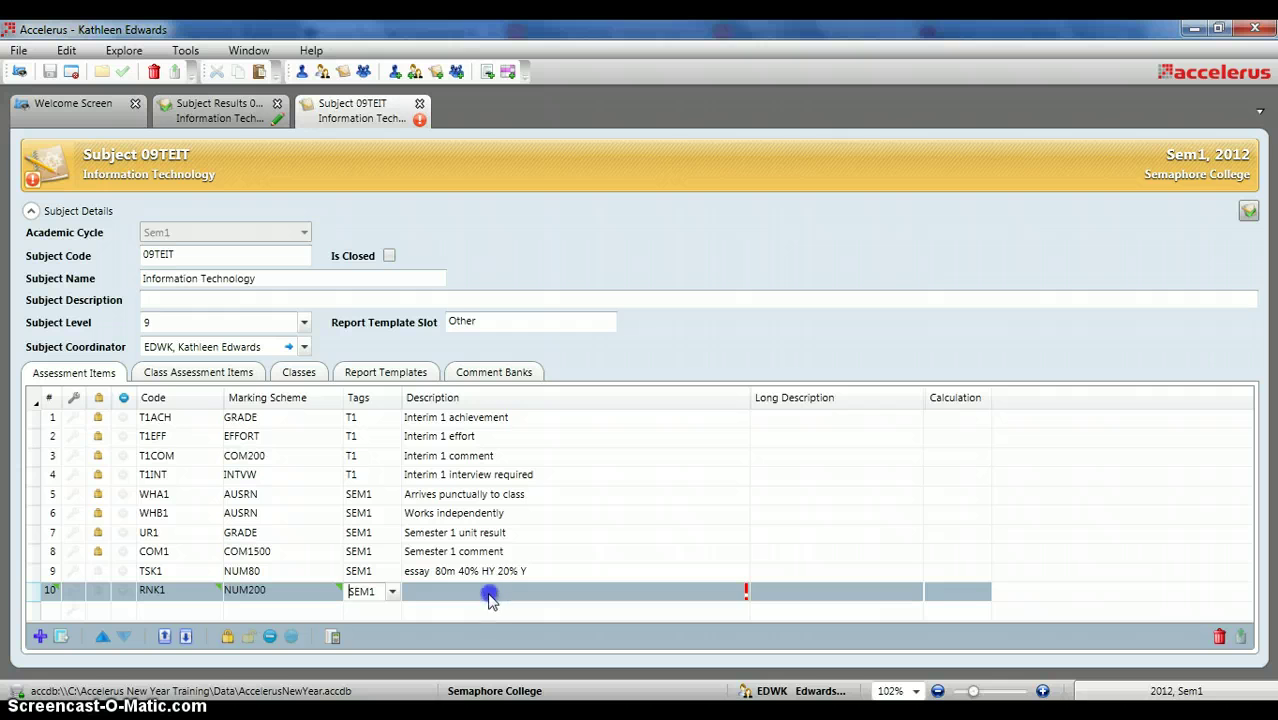
type("Ra")
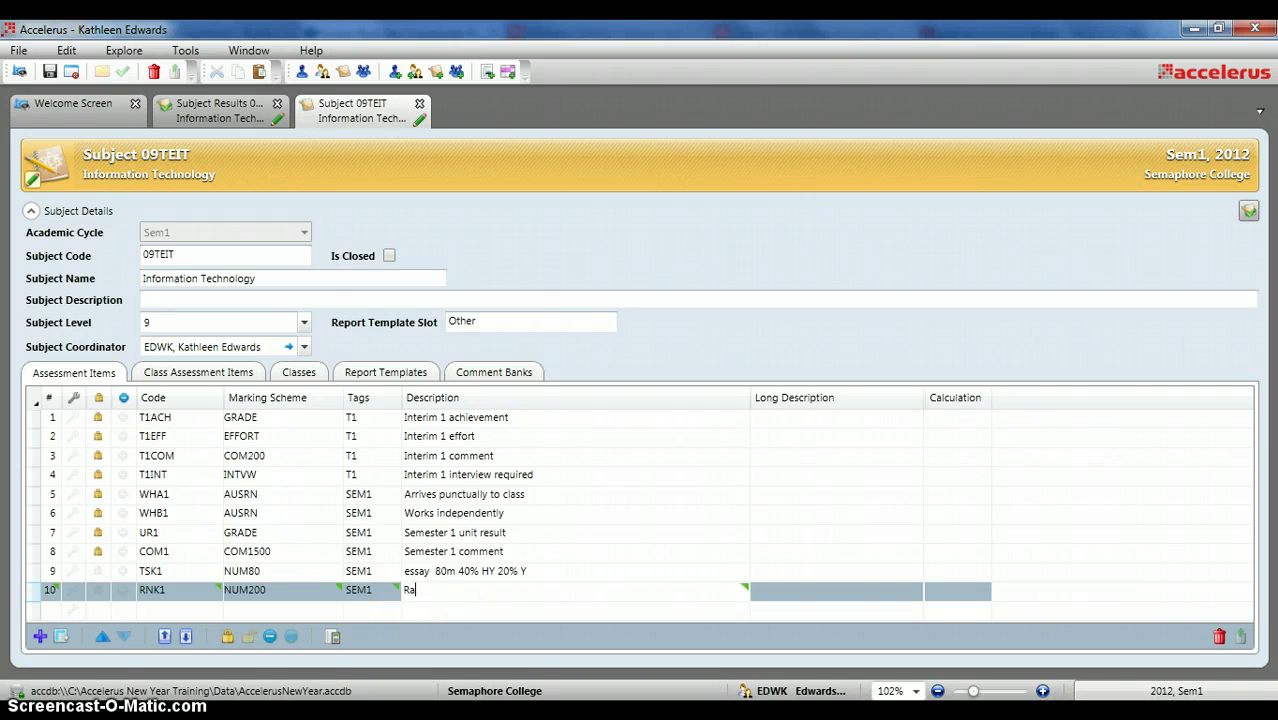
type("nk afte")
type("r tas")
key("BackSpace")
key("BackSpace")
type("TSK1")
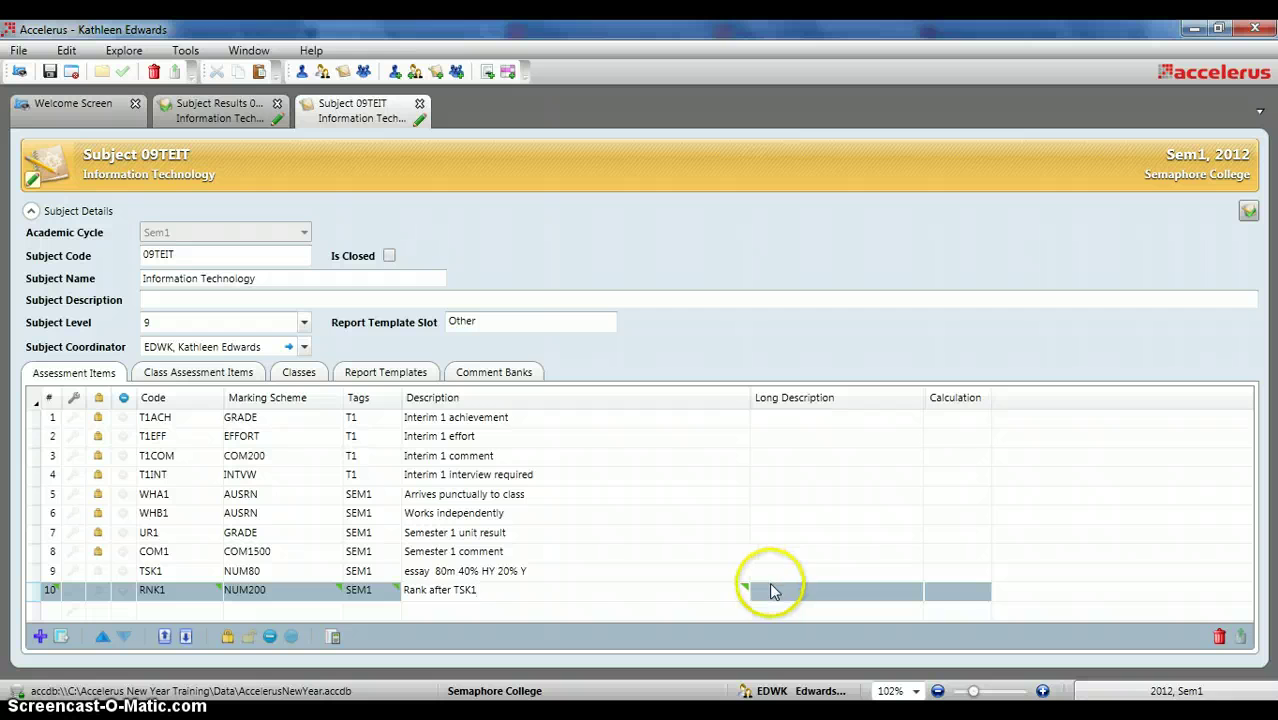
left_click(770, 590)
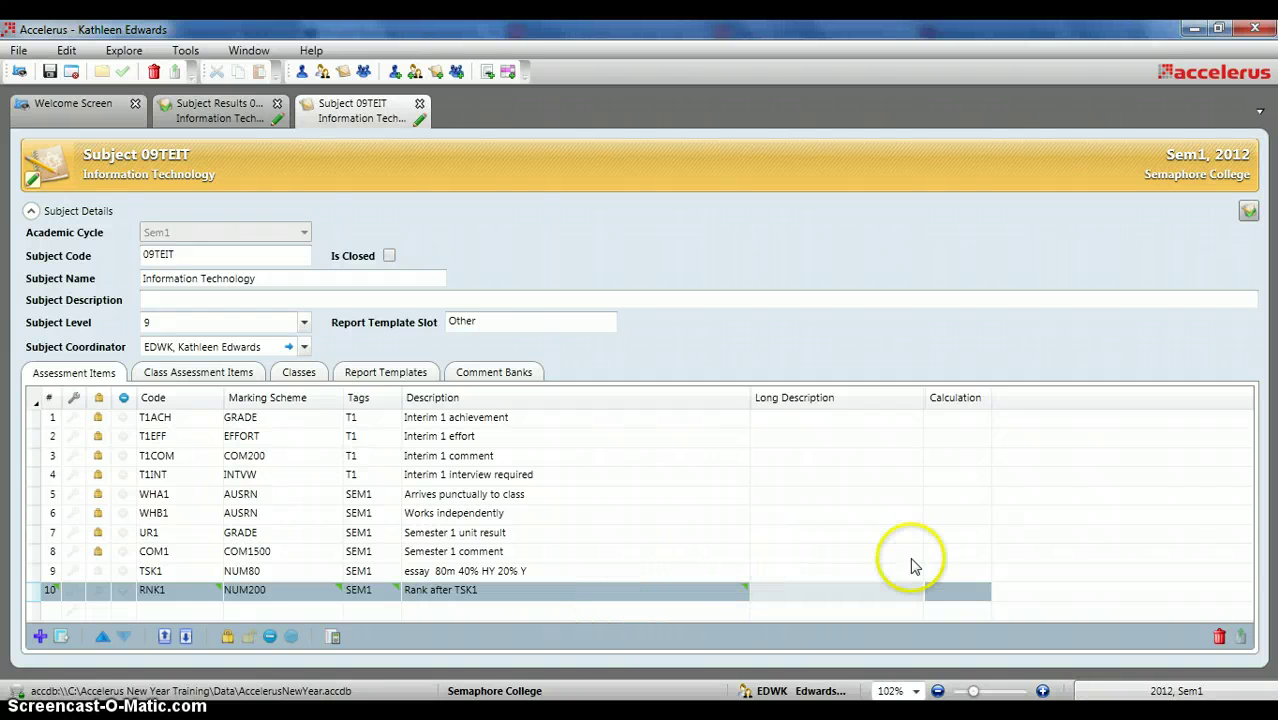
left_click(960, 592)
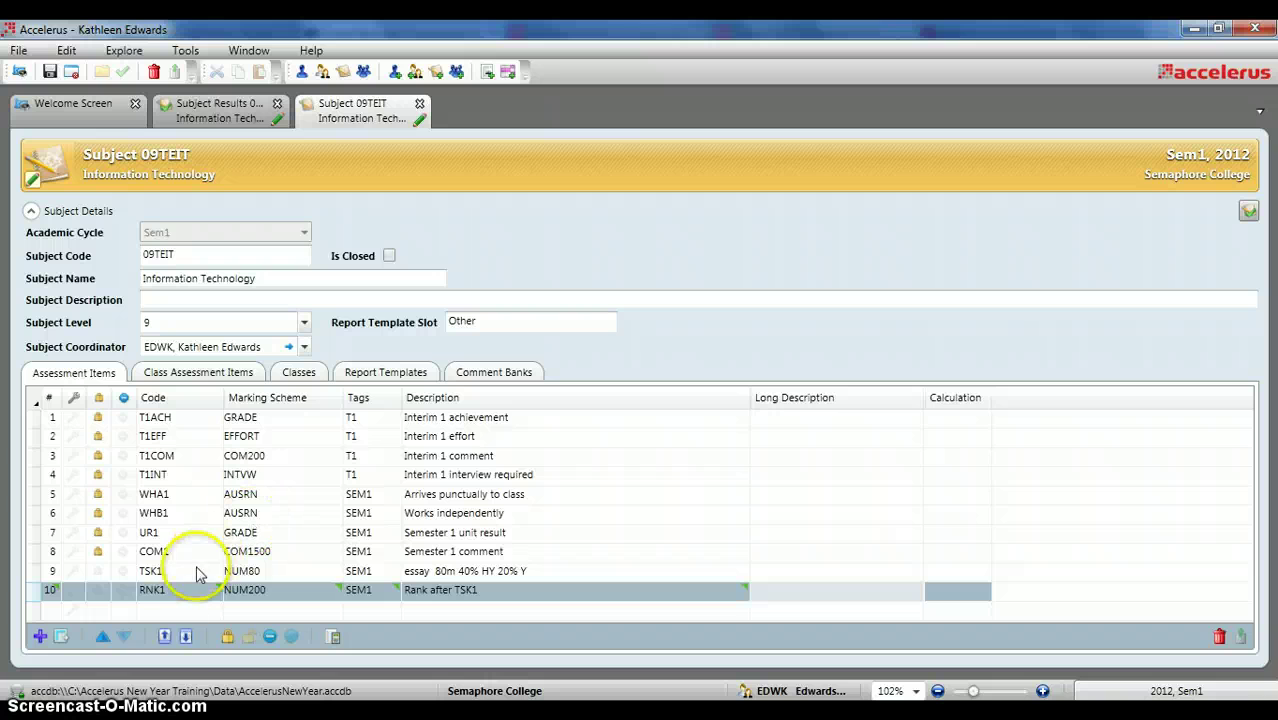
Step: Add a new assessment item with the code TSK2 and assign it the NUM80 marking scheme (number between 0 and 80)
left_click(40, 636)
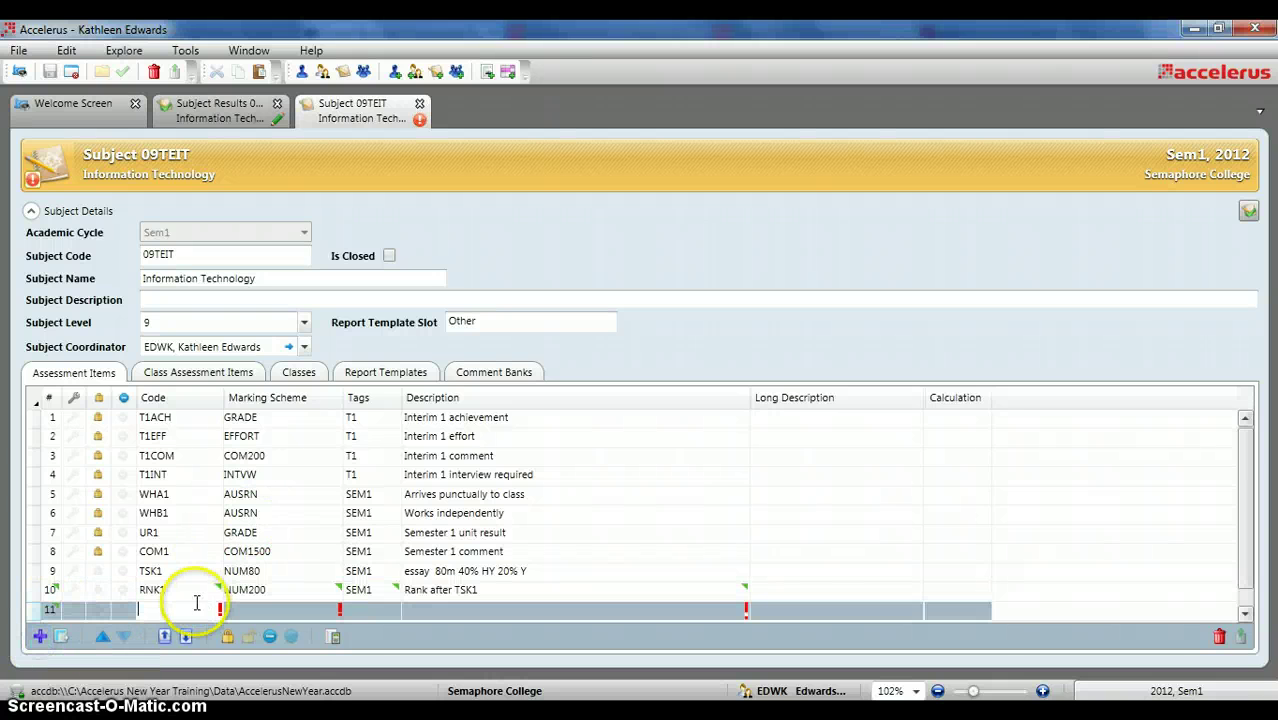
type("TSK")
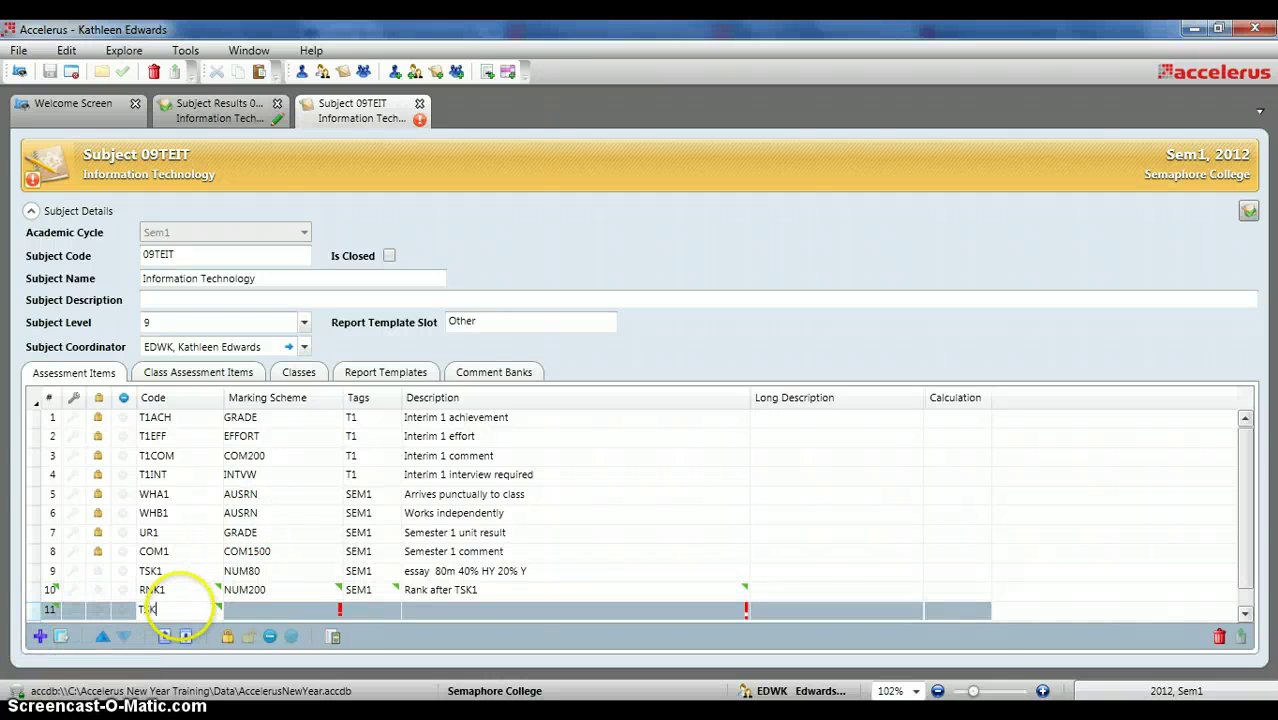
type("2")
left_click(274, 614)
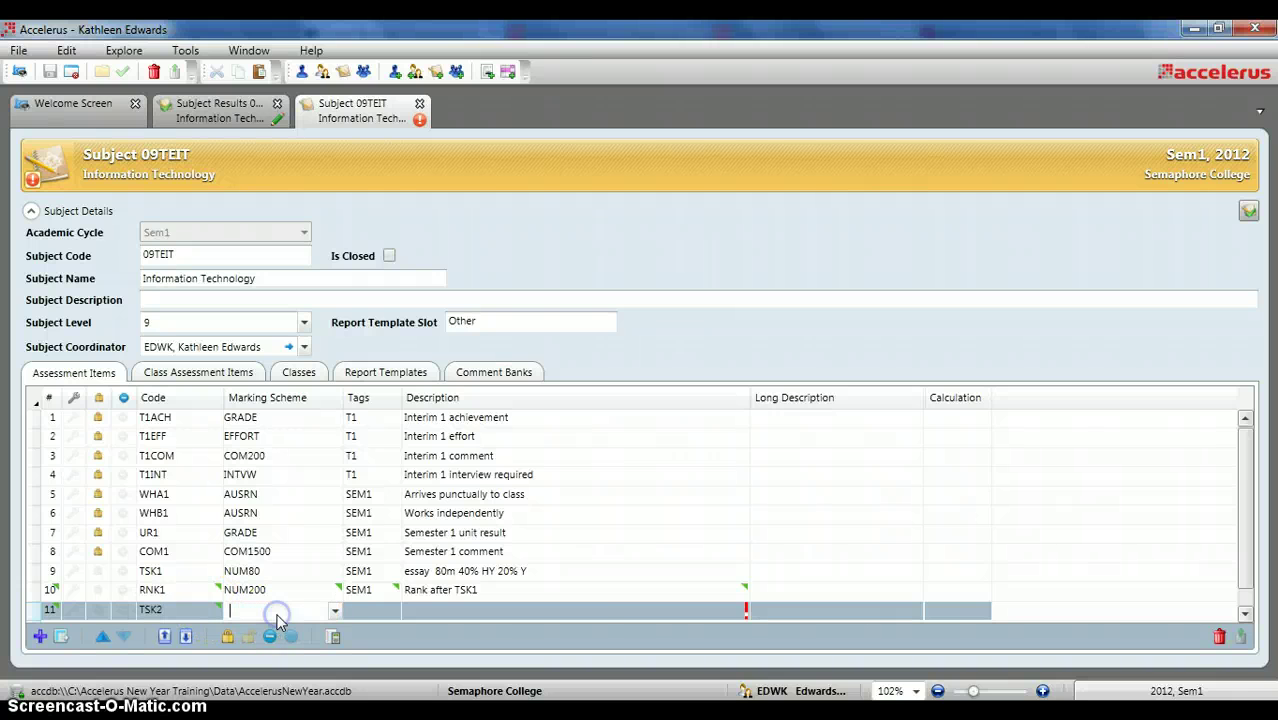
left_click(335, 611)
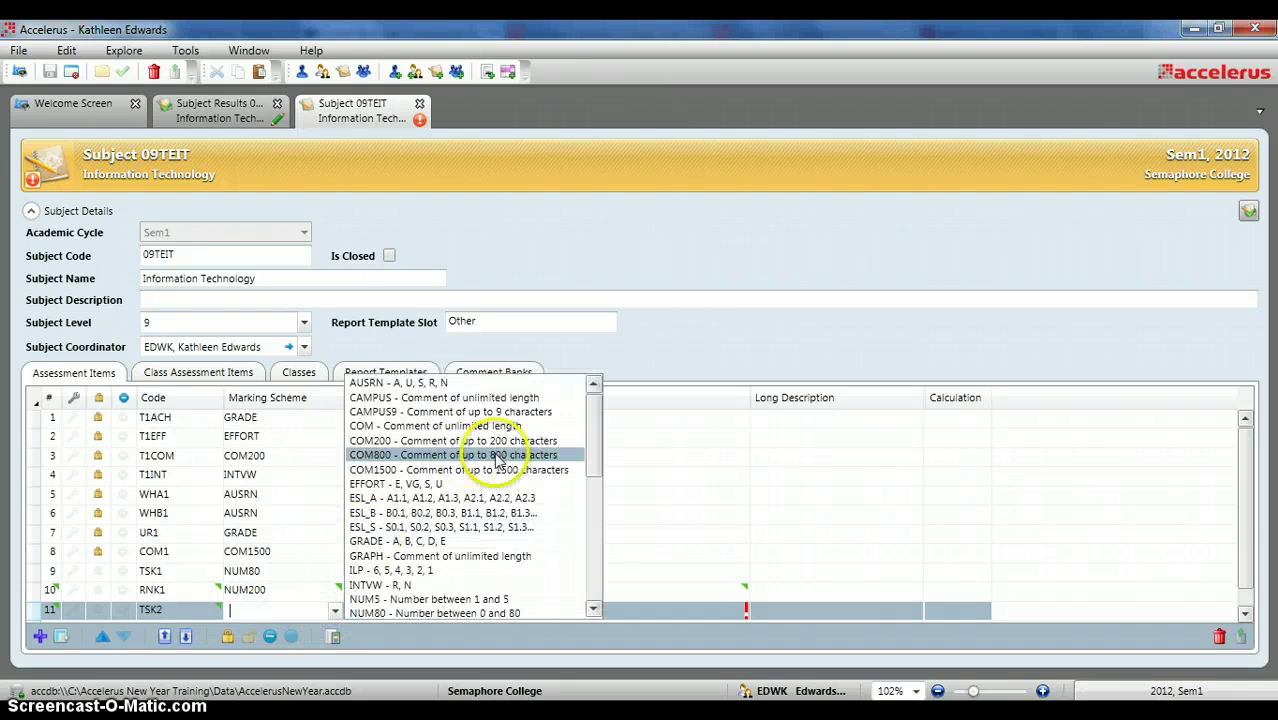
left_click_drag(593, 472, 594, 483)
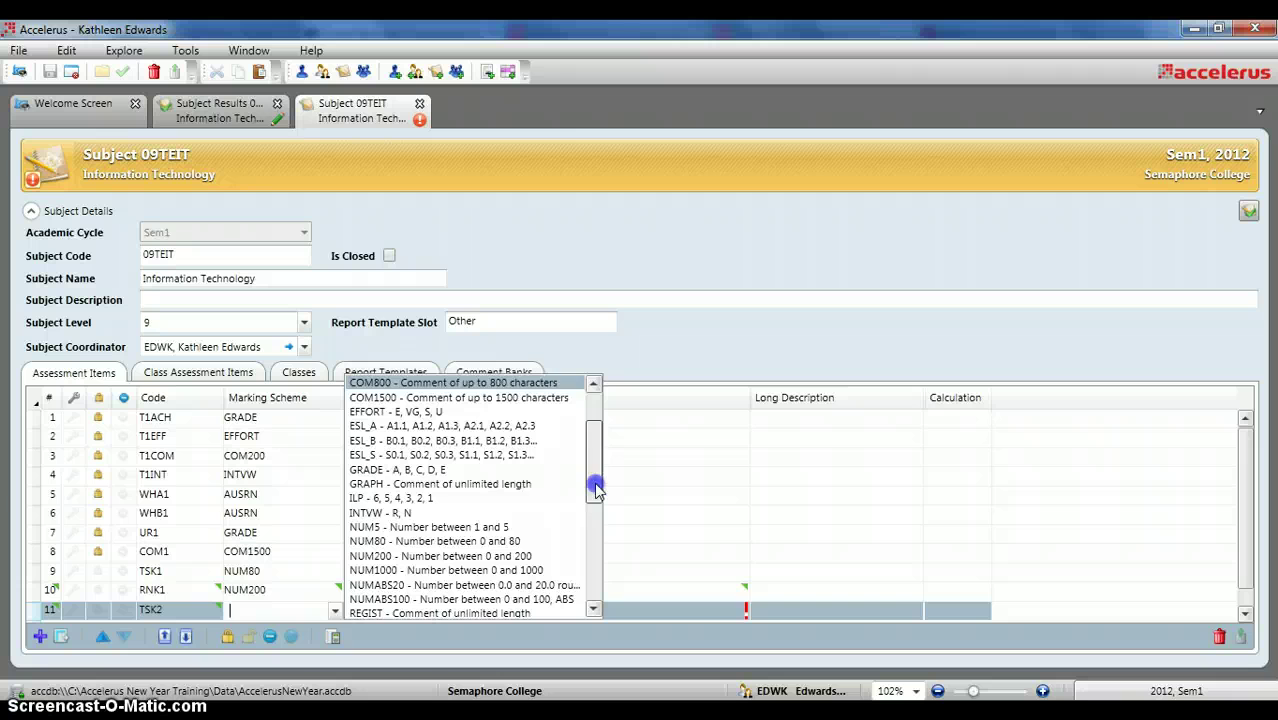
left_click(488, 541)
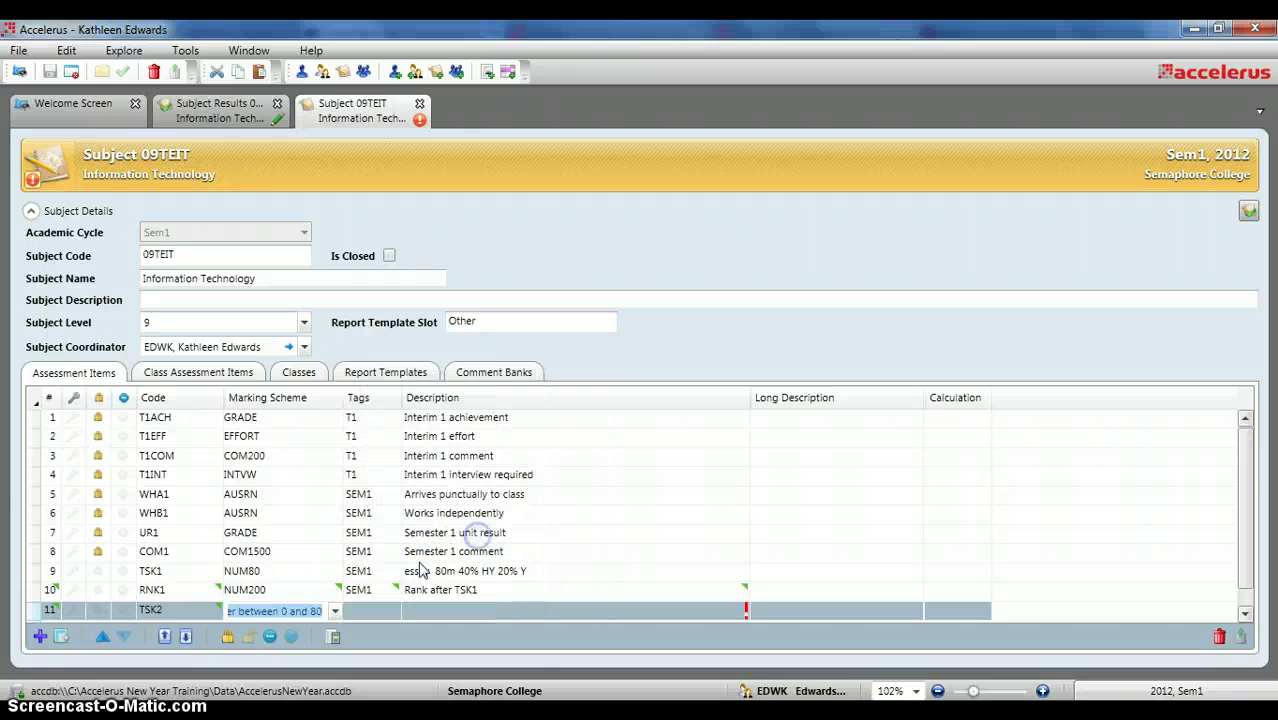
Step: Tag the TSK2 assessment item with SEM1
left_click(369, 618)
left_click(390, 611)
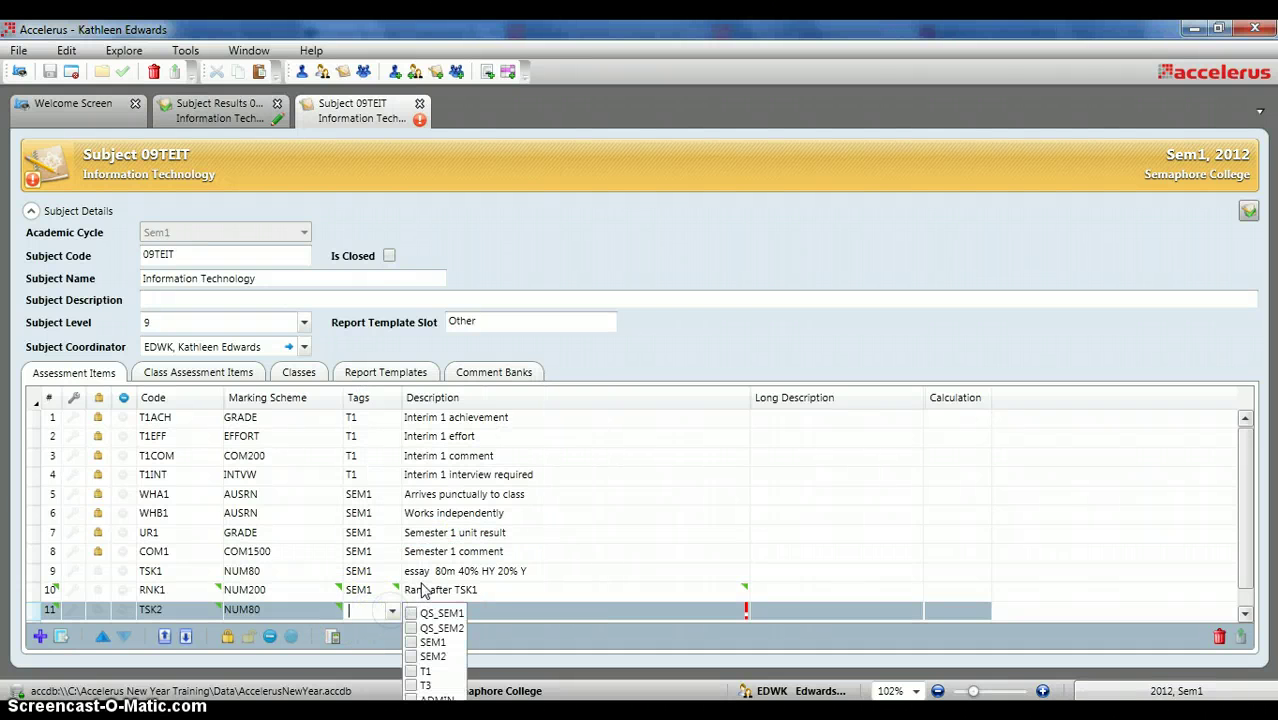
left_click(425, 641)
Step: Enter "Research 80m 20% HY 10% Y" as the description of the TSK2 assessment item
left_click(480, 617)
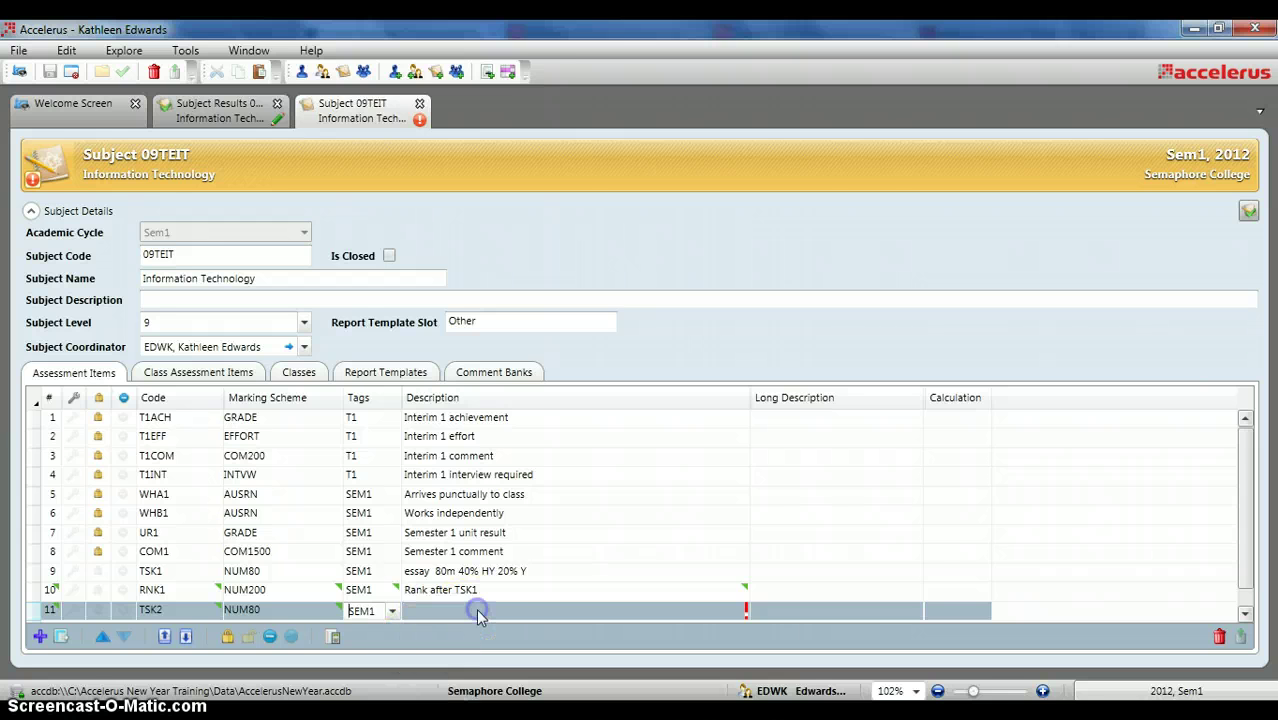
left_click(478, 613)
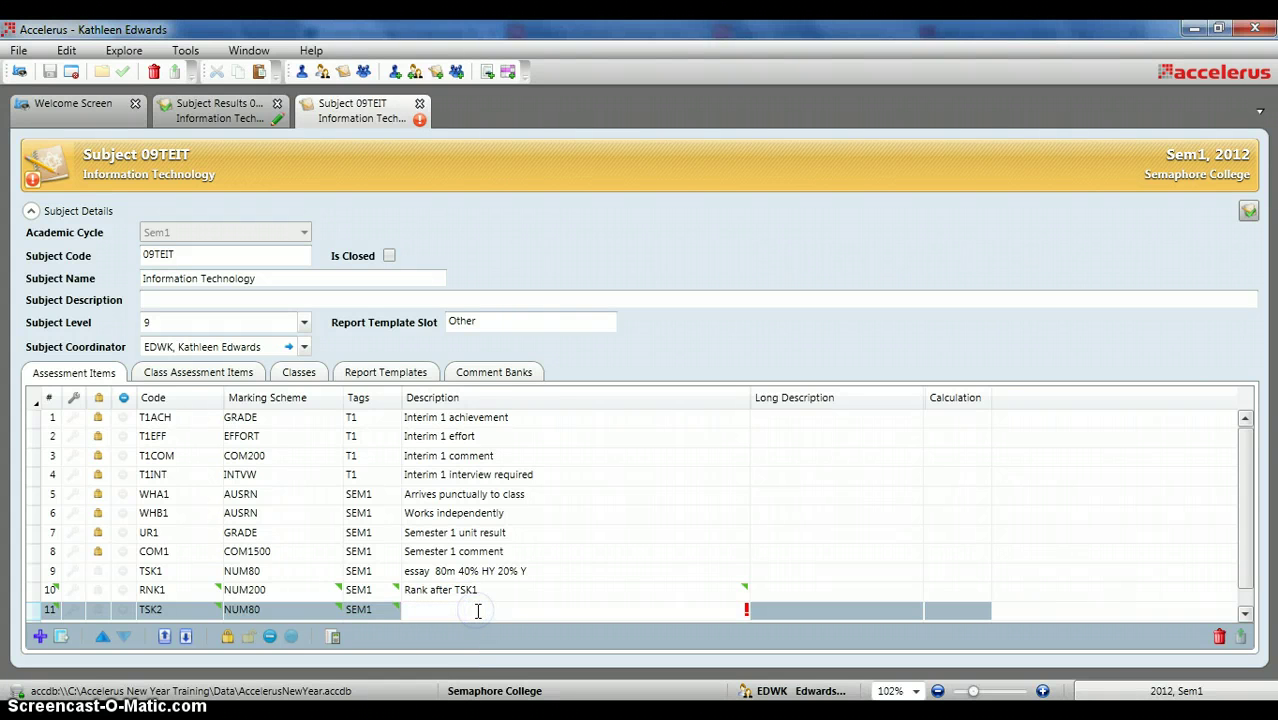
type("Researc")
type("h ")
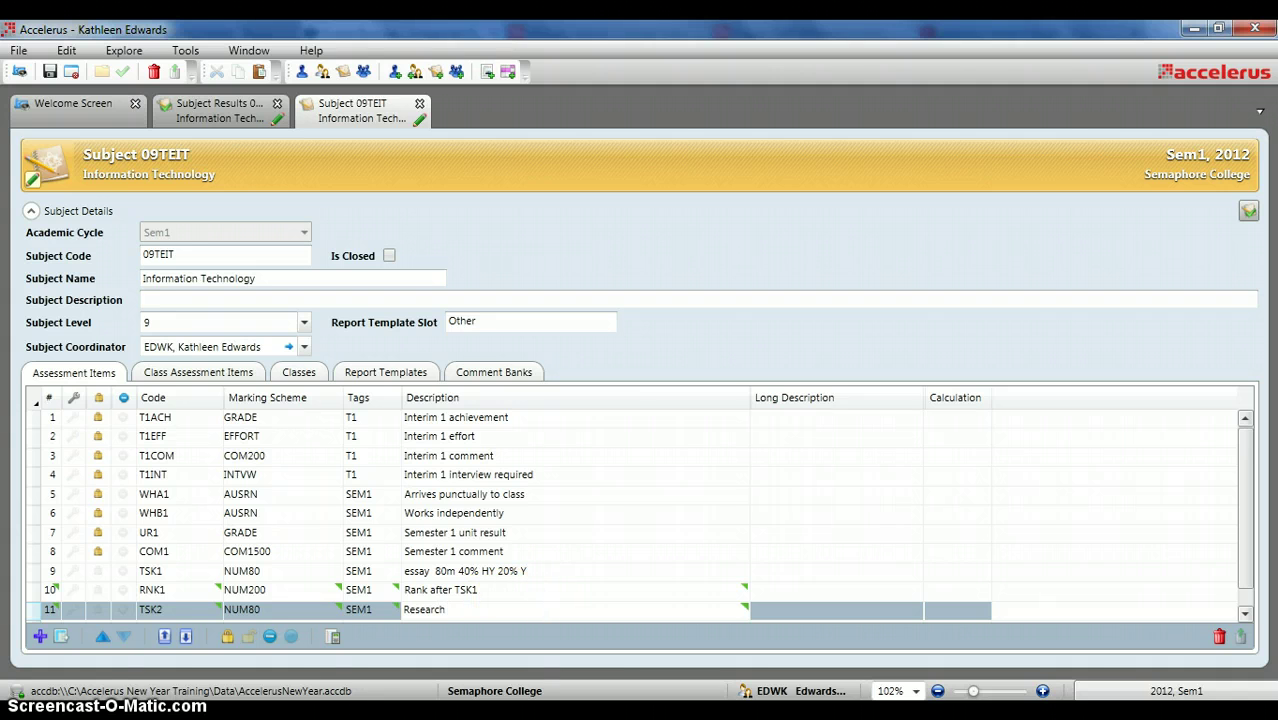
type("80m 20% HY 10% Y")
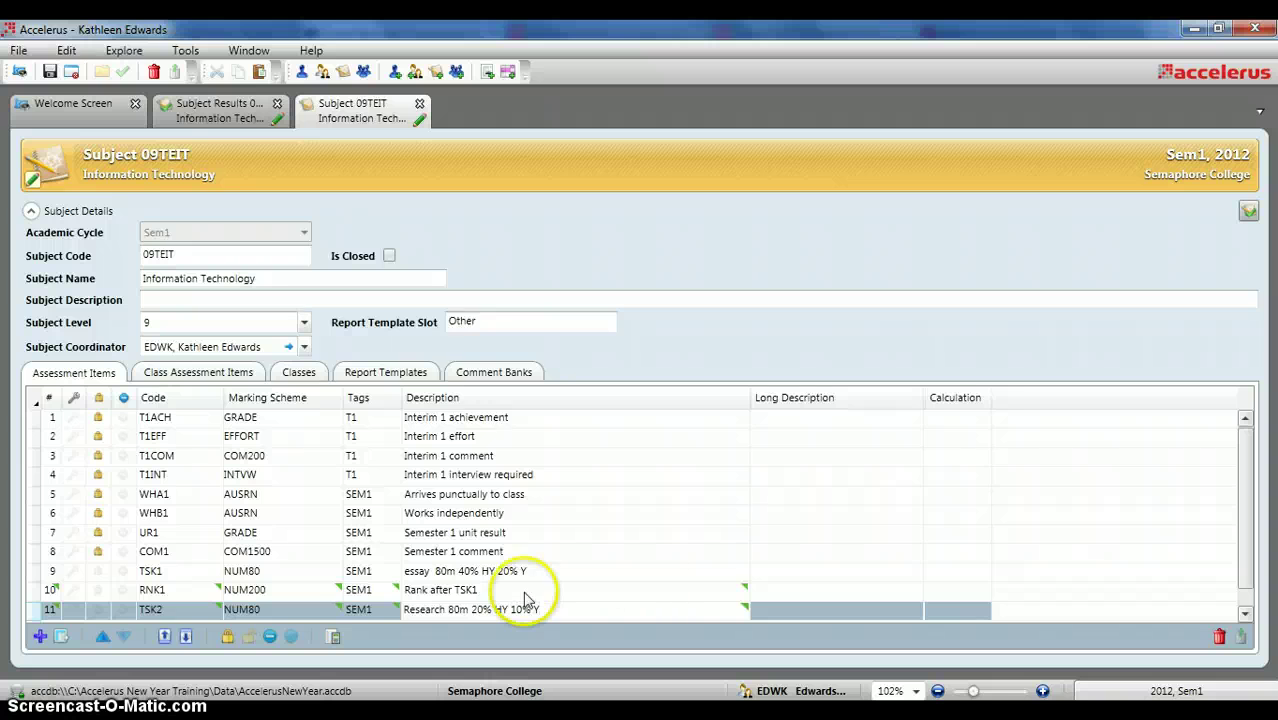
left_click(660, 572)
left_click(165, 610)
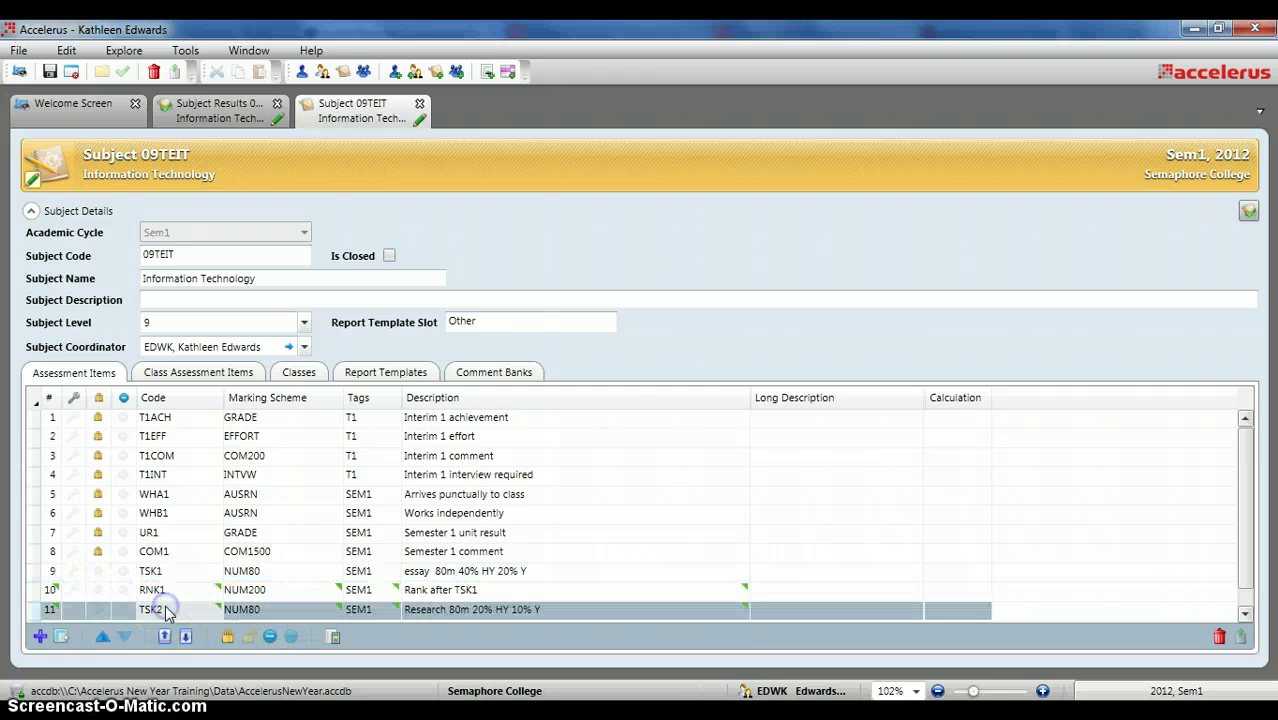
Step: Add a new assessment item with the code CUM2 and assign it the NUM200 marking scheme (number between 0 and 200)
left_click(42, 636)
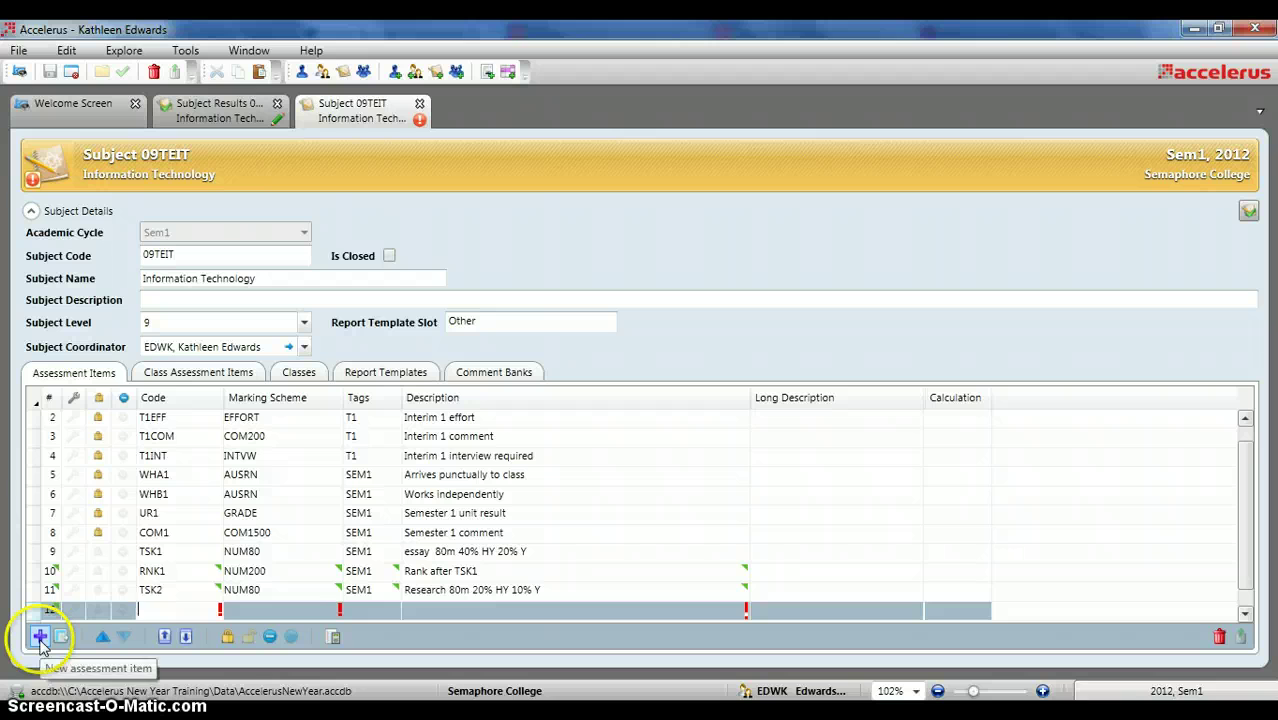
left_click(168, 614)
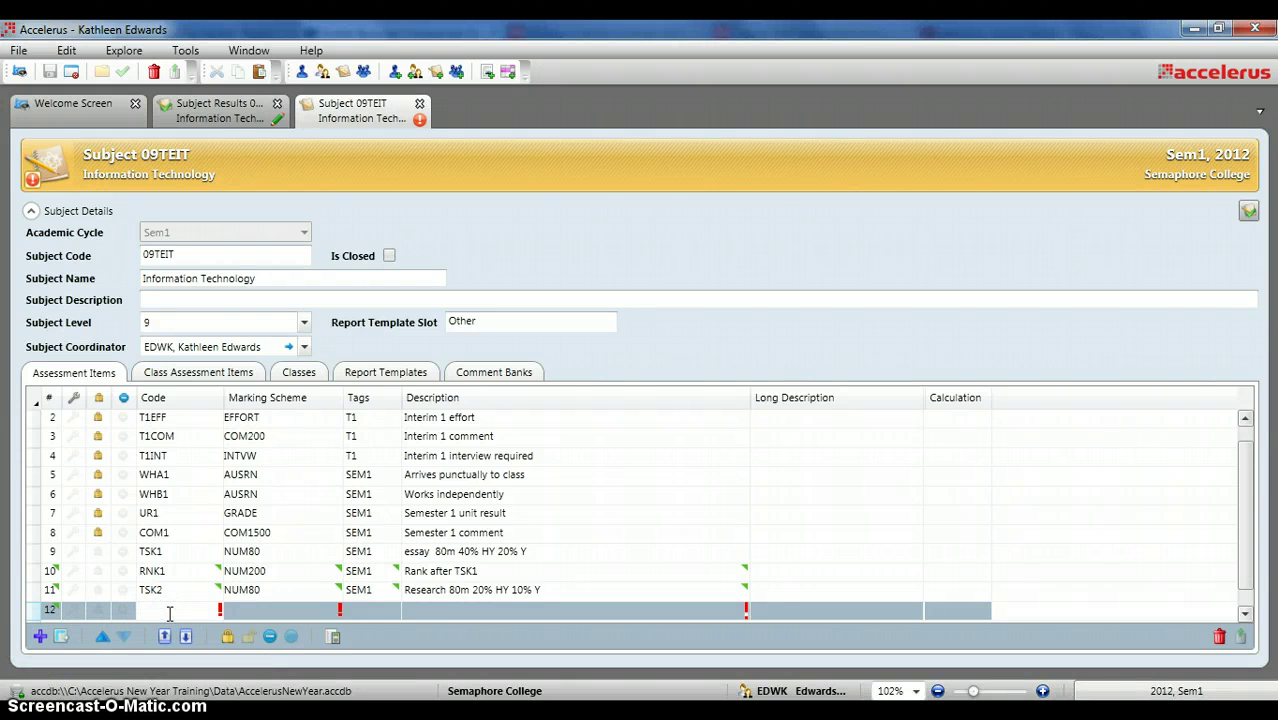
type("CUM2")
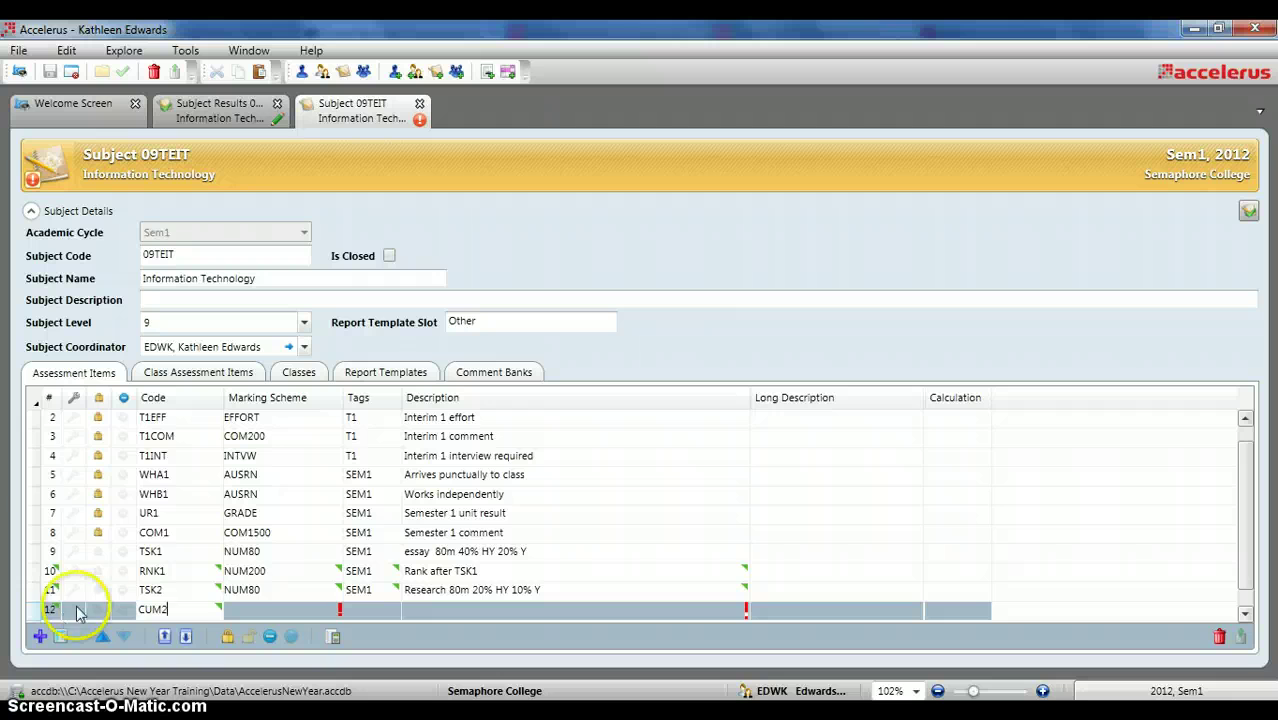
left_click(236, 611)
left_click(238, 613)
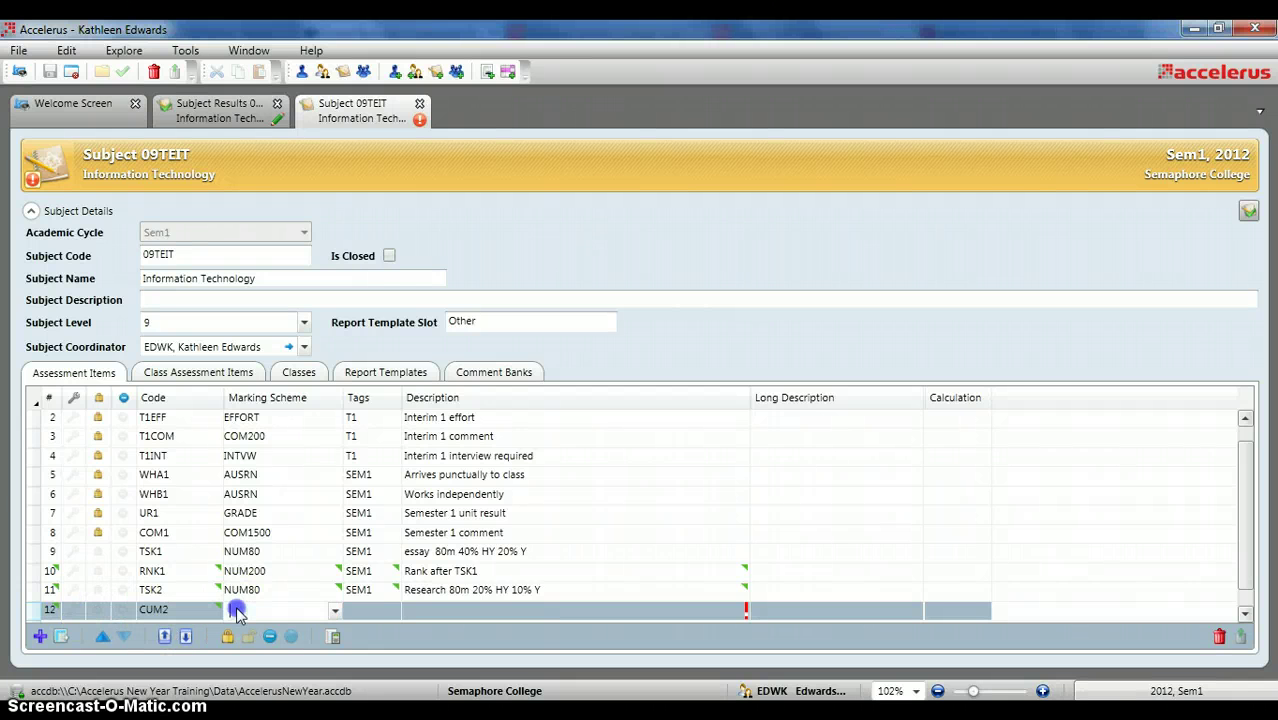
left_click(338, 614)
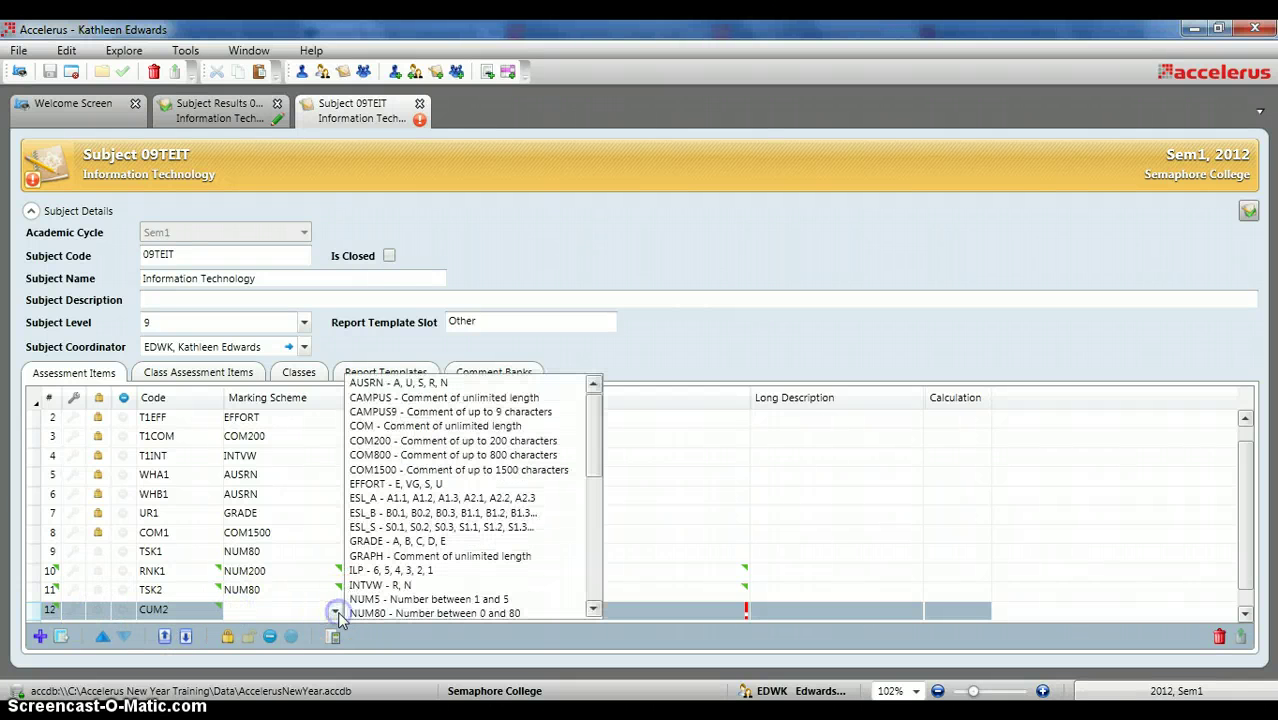
left_click_drag(599, 430, 594, 498)
left_click(515, 458)
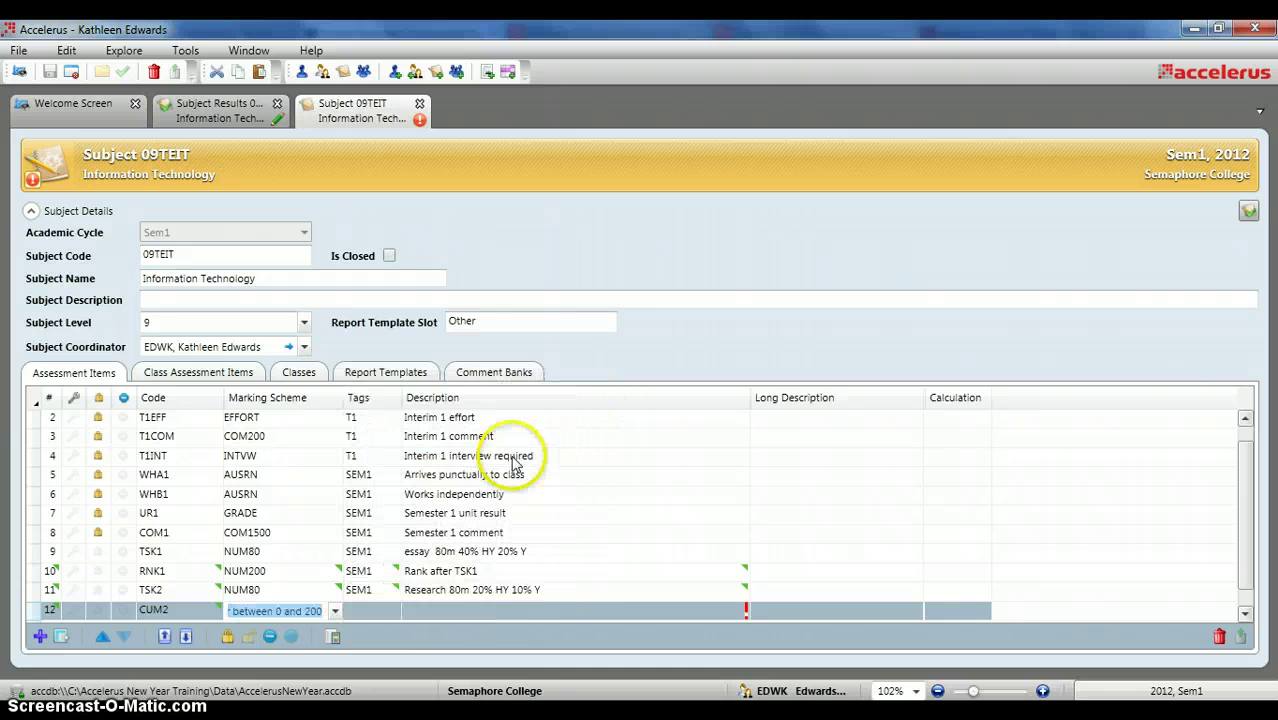
Step: Tag the CUM2 assessment item with SEM1
left_click(391, 610)
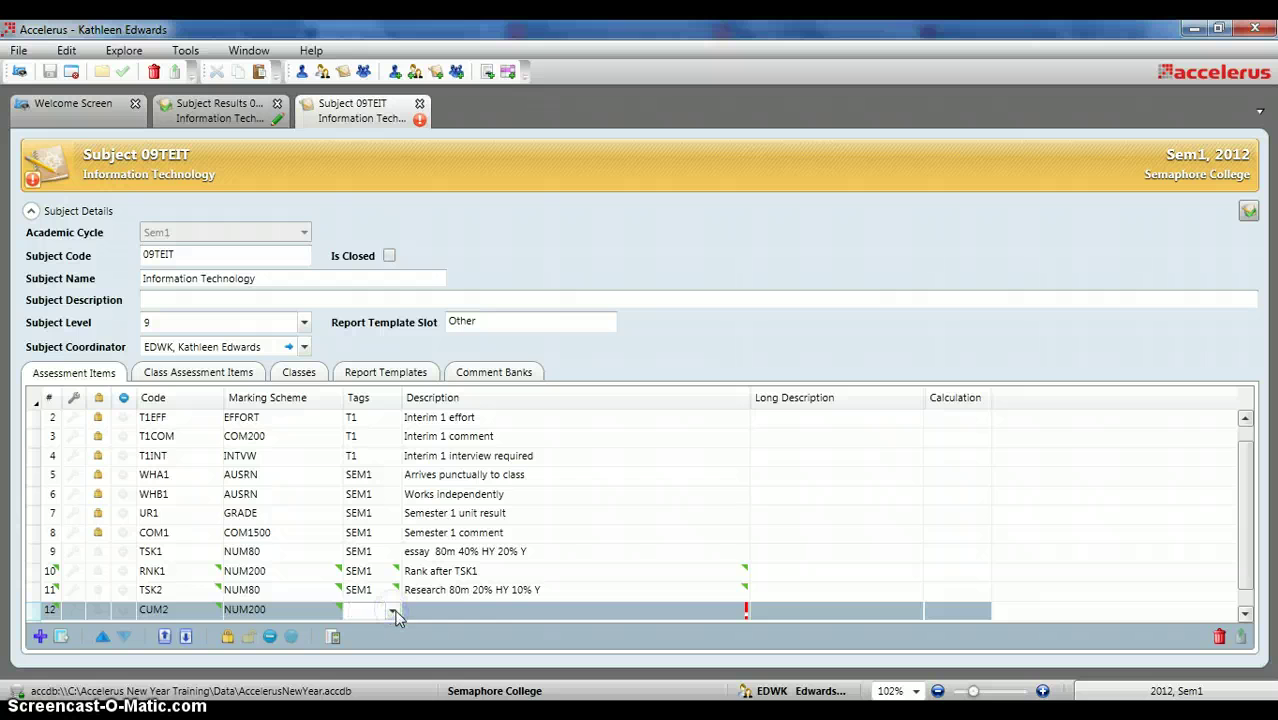
left_click(394, 613)
left_click(411, 642)
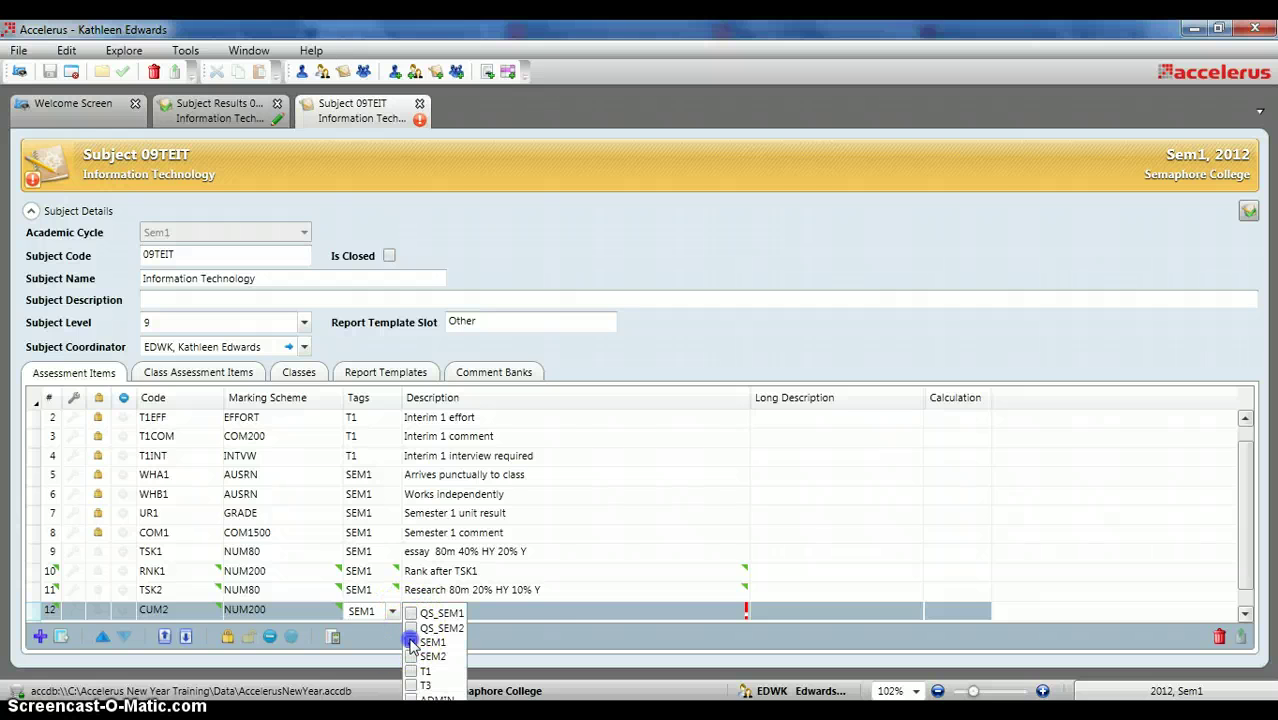
Step: Enter "Cumulative Rank after Task 2" as the description of the CUM2 assessment item
left_click(479, 606)
left_click(480, 613)
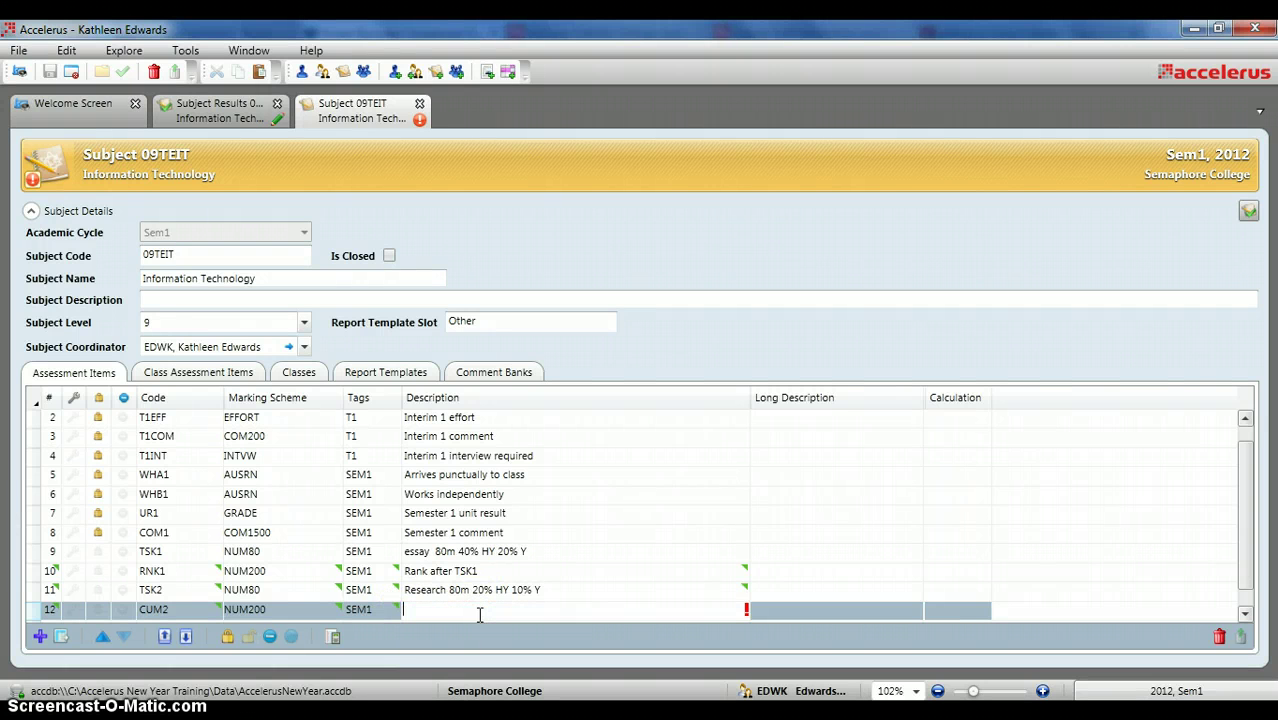
type("Cum")
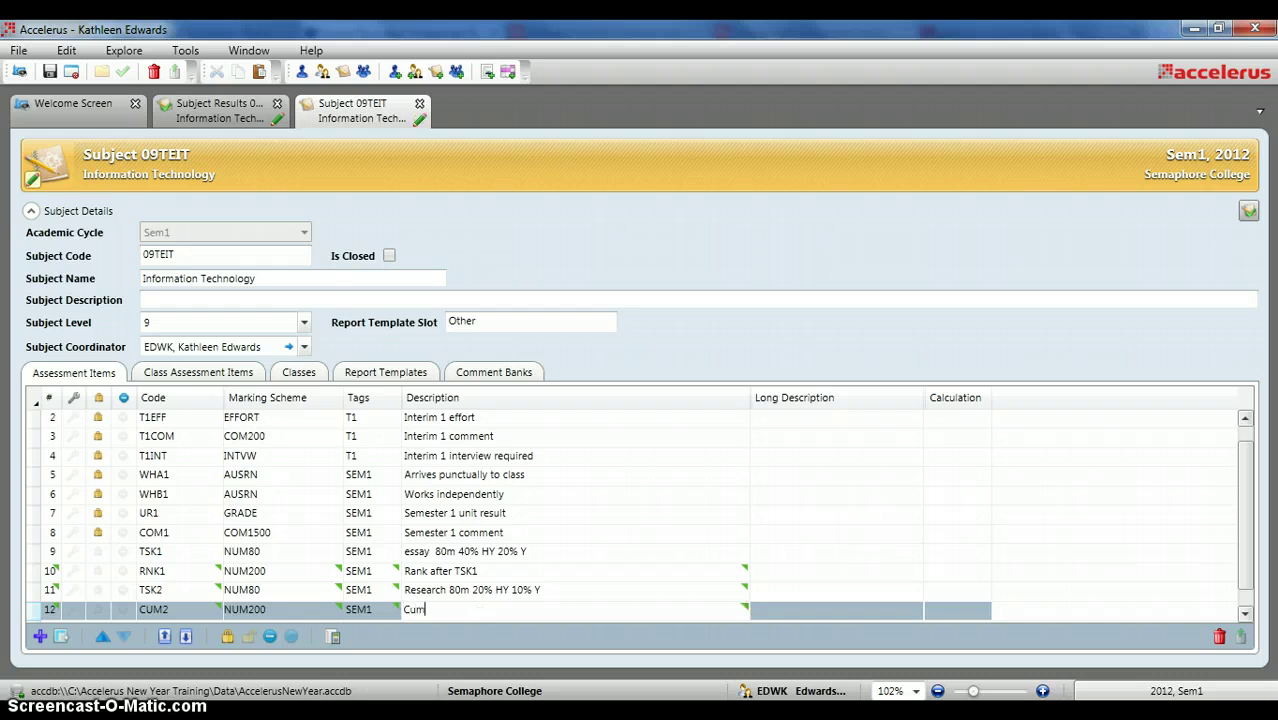
type("ulat")
type("ive Rankl afe")
type(" after T")
type("ask 2")
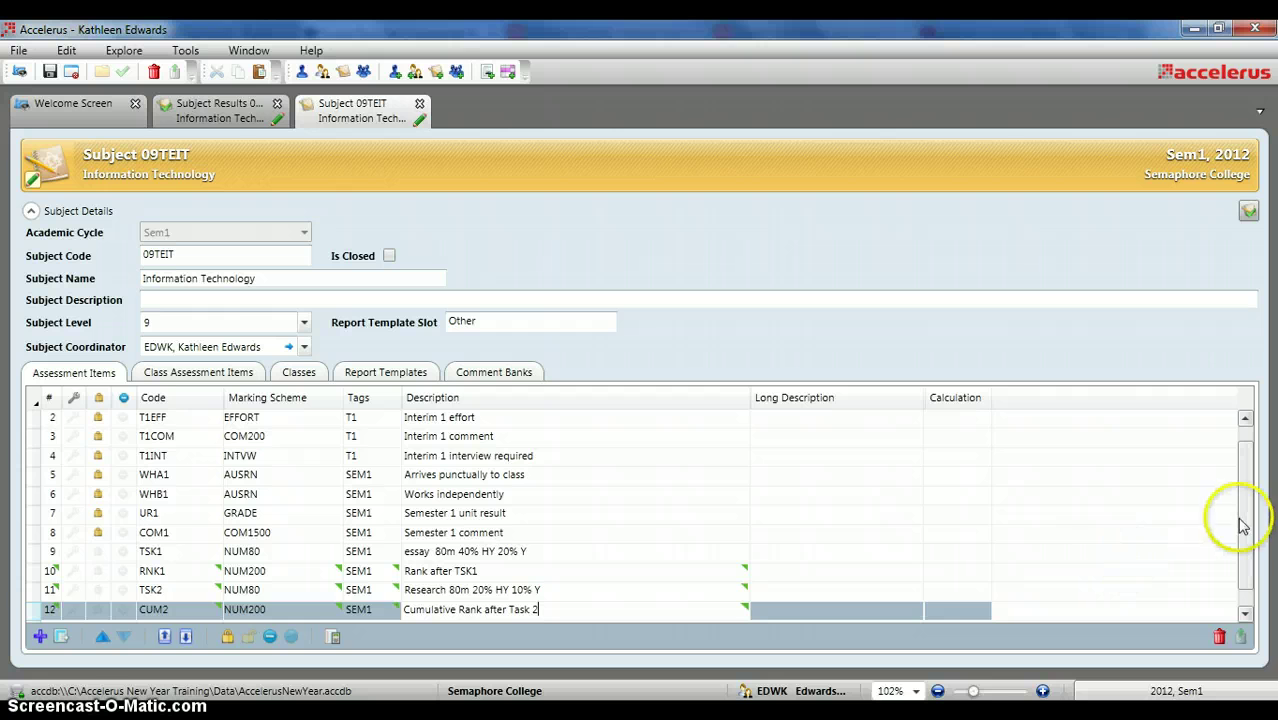
scroll(1236, 532, "down", 1)
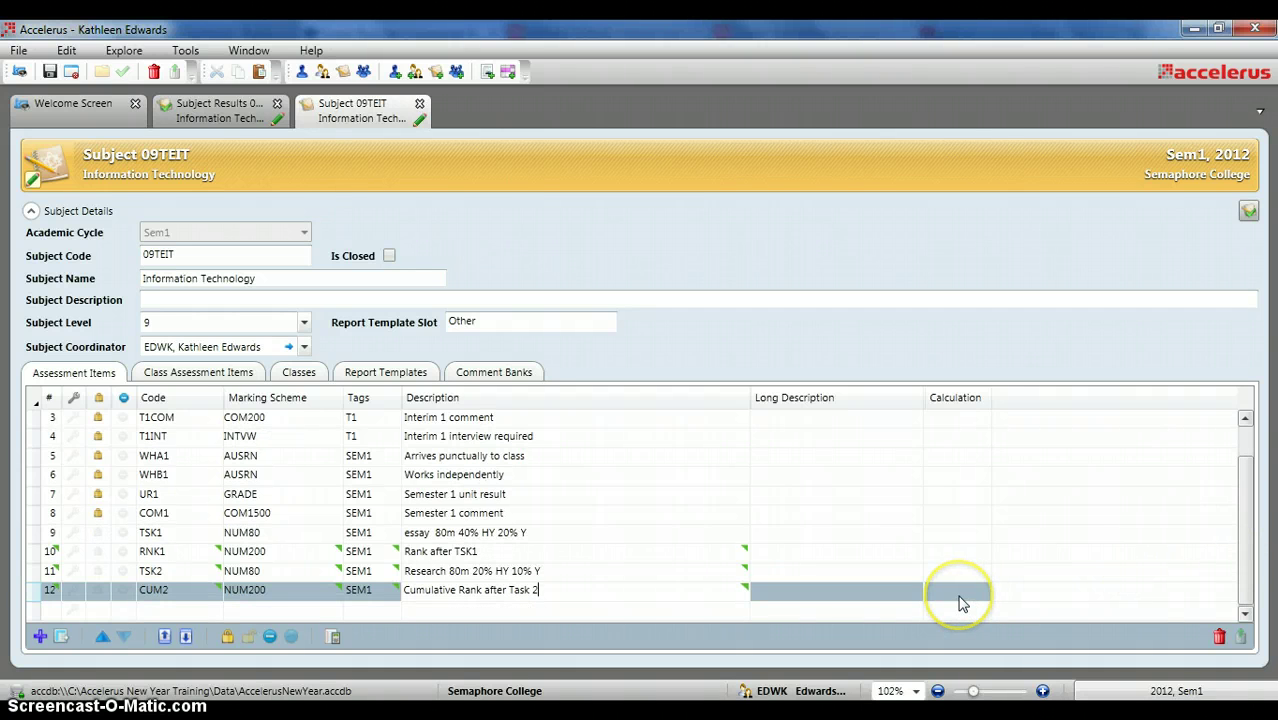
left_click(958, 598)
mouse_move(605, 528)
left_mouse_down()
mouse_move(522, 522)
mouse_move(483, 540)
mouse_move(456, 590)
left_mouse_up()
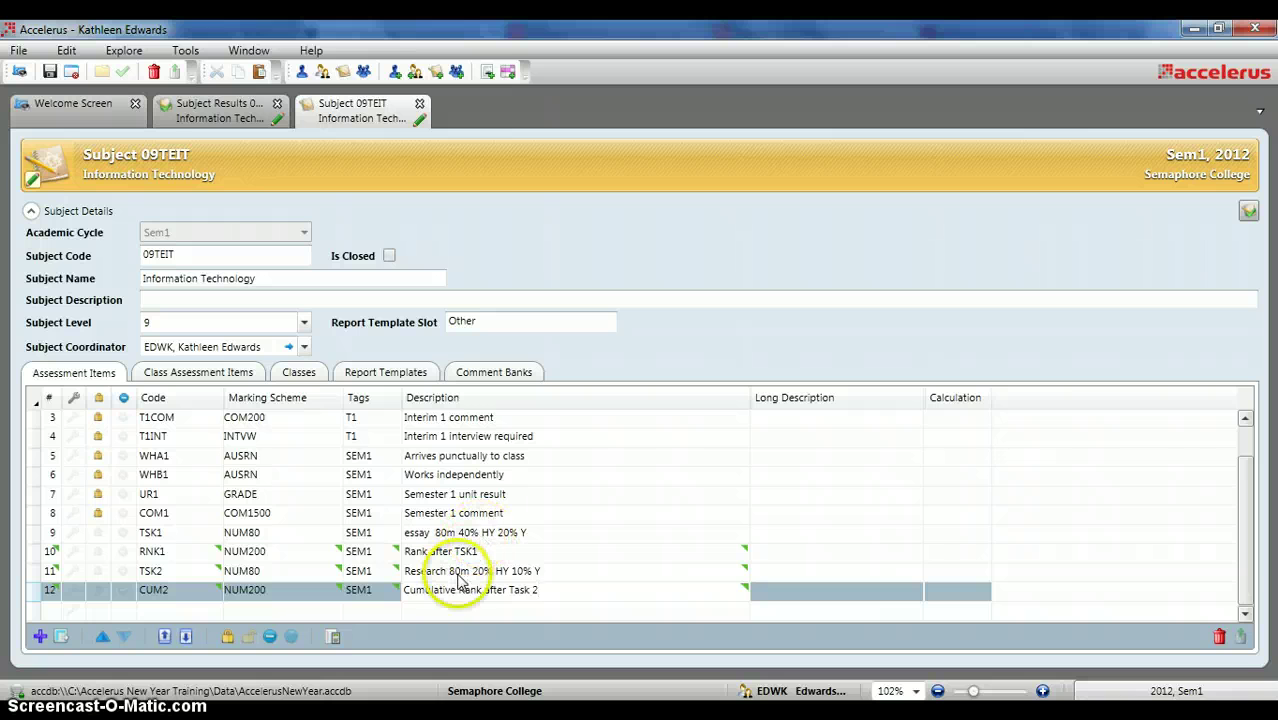